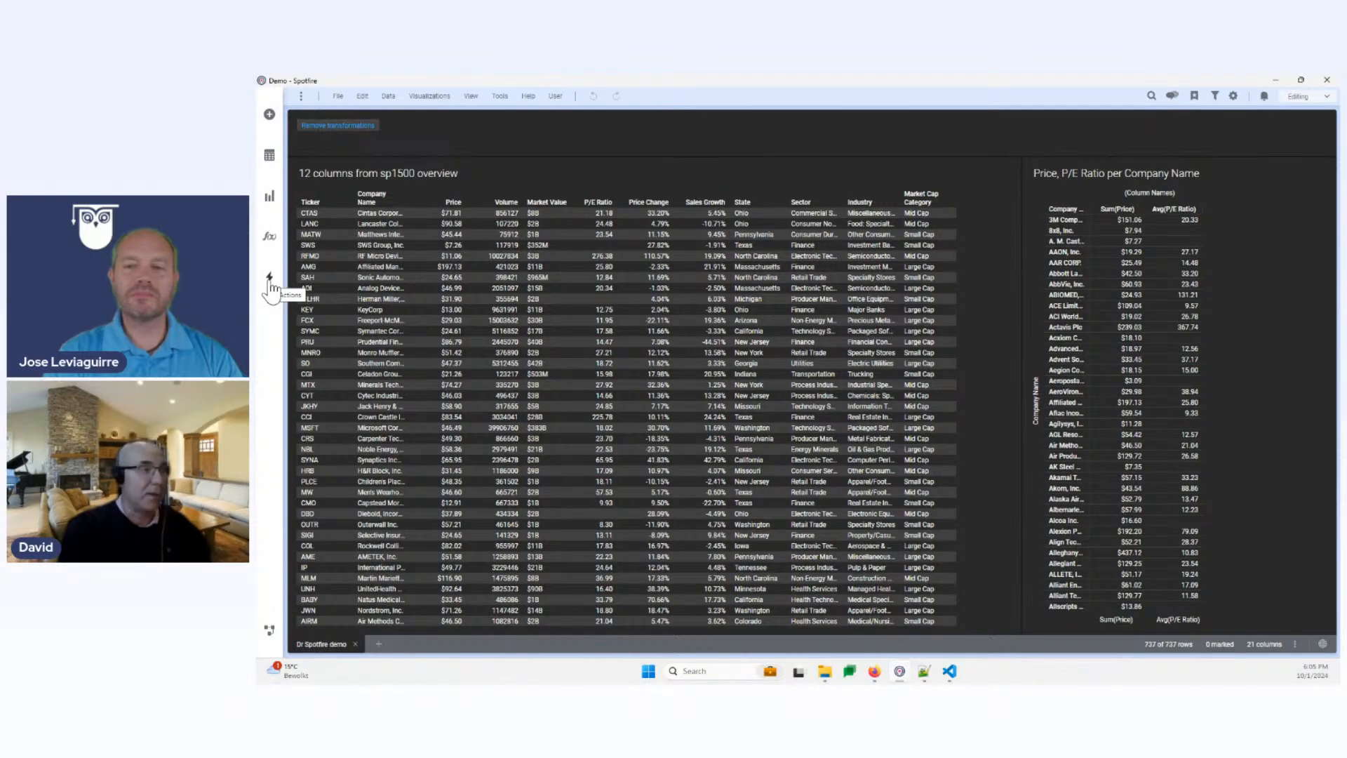
- Add the Actionmod Replace Empty Values.mod file from the Dr Spotfire folder in File Explorer to the analysis
click(270, 284)
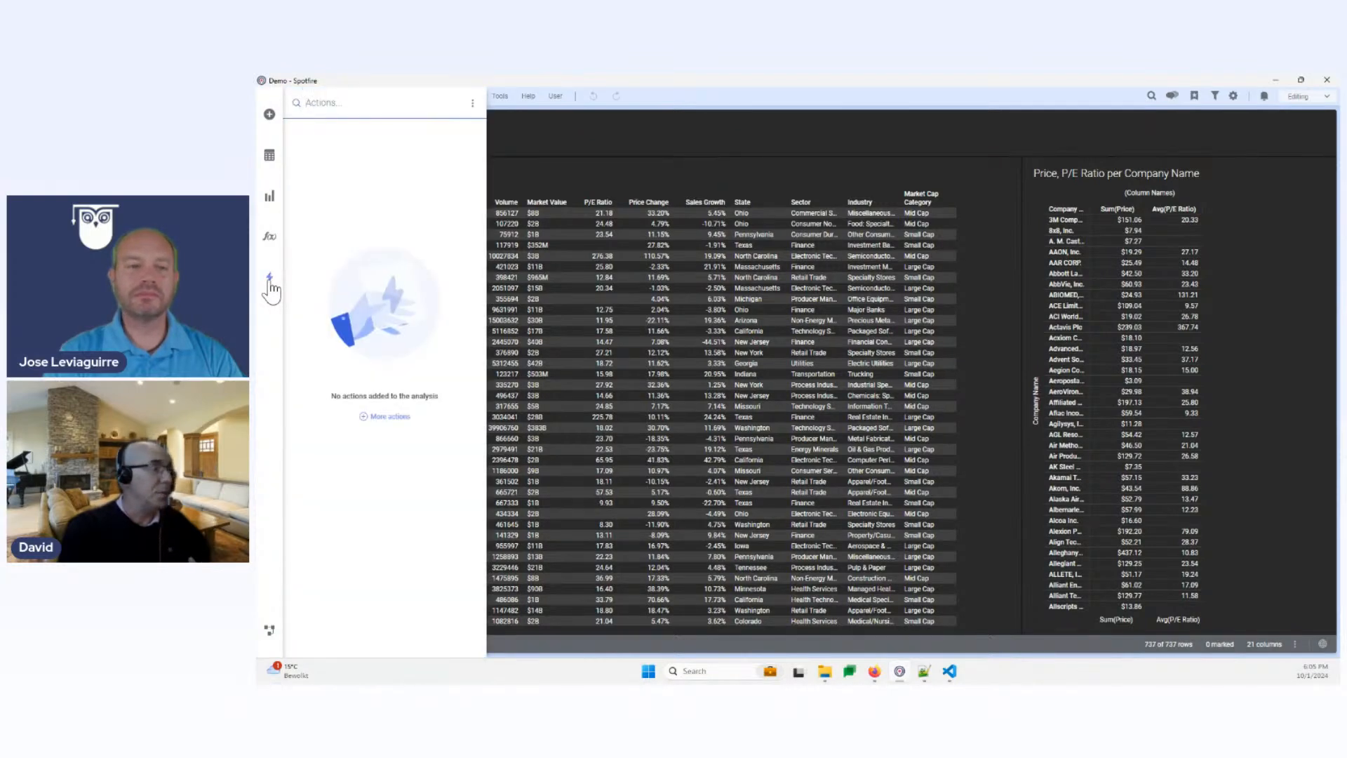
click(614, 174)
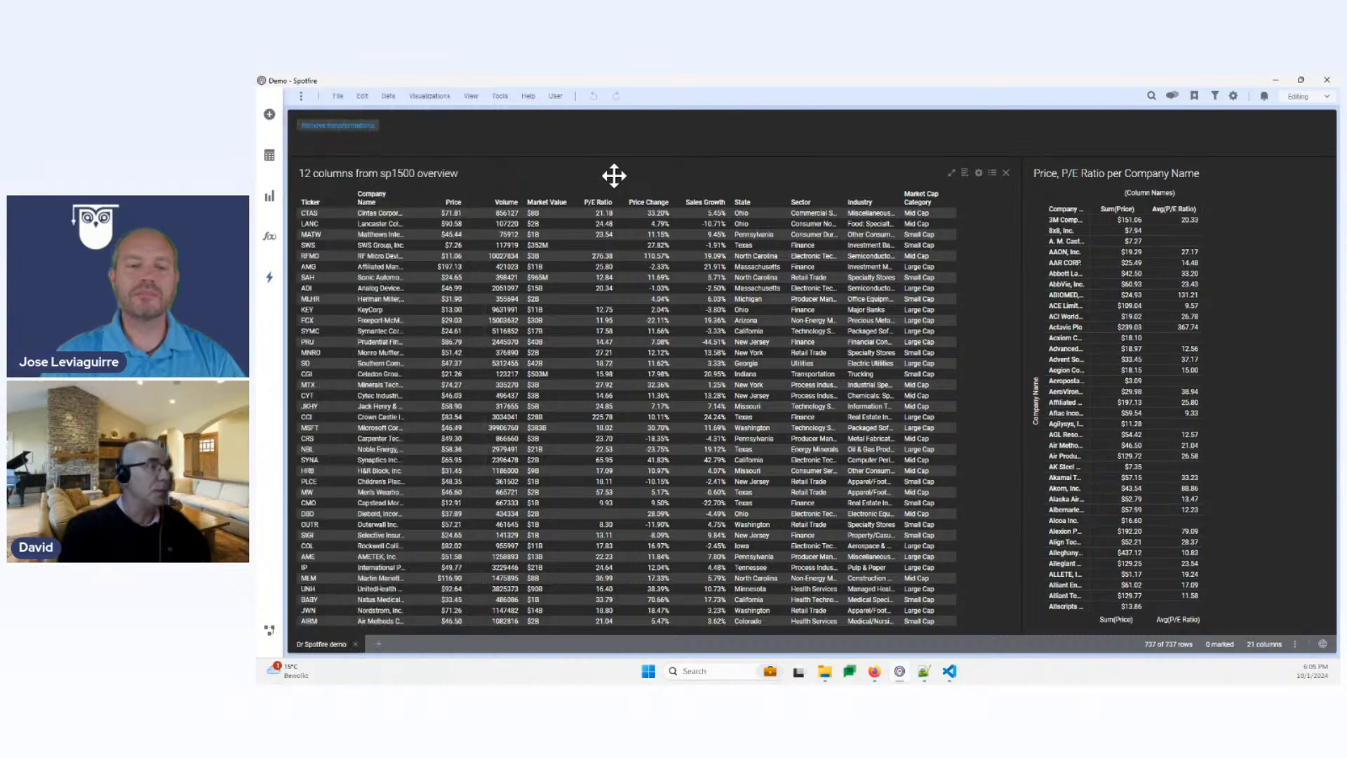
click(825, 672)
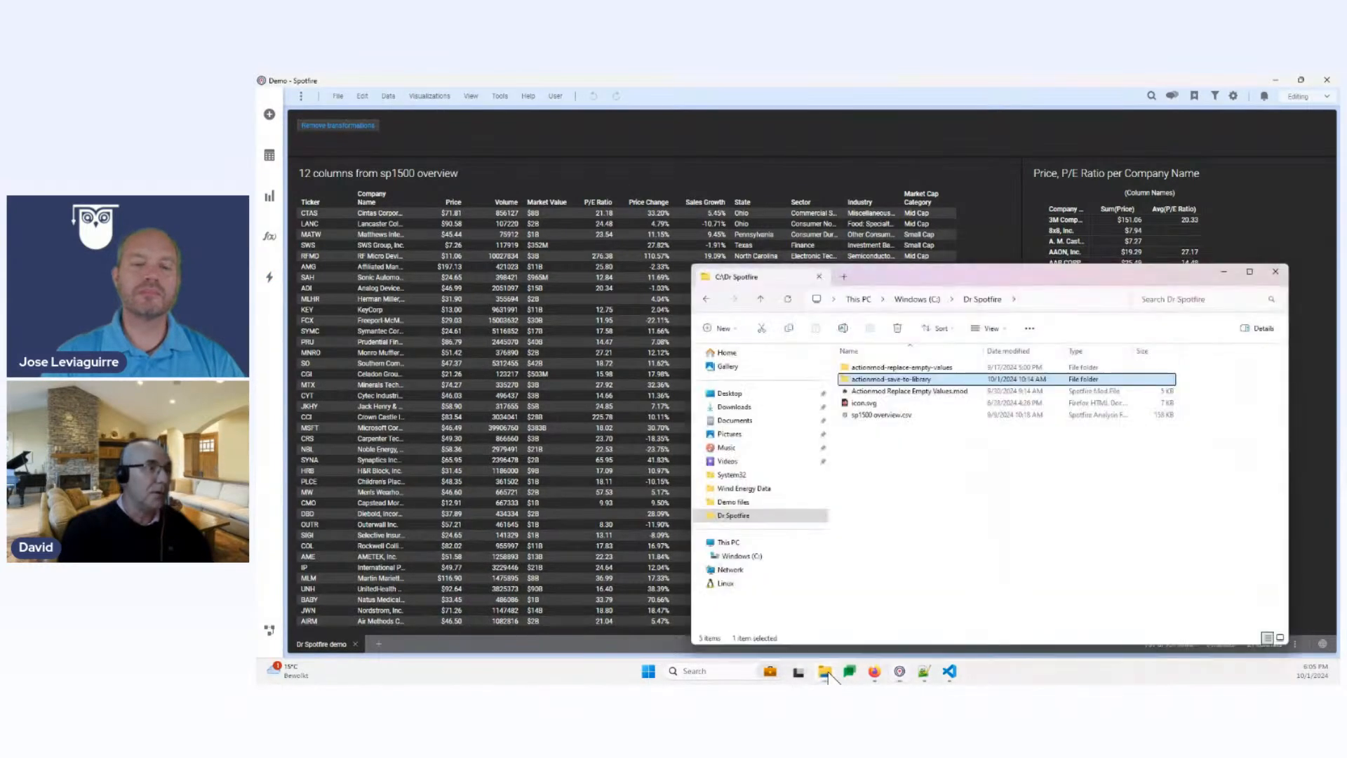
click(915, 391)
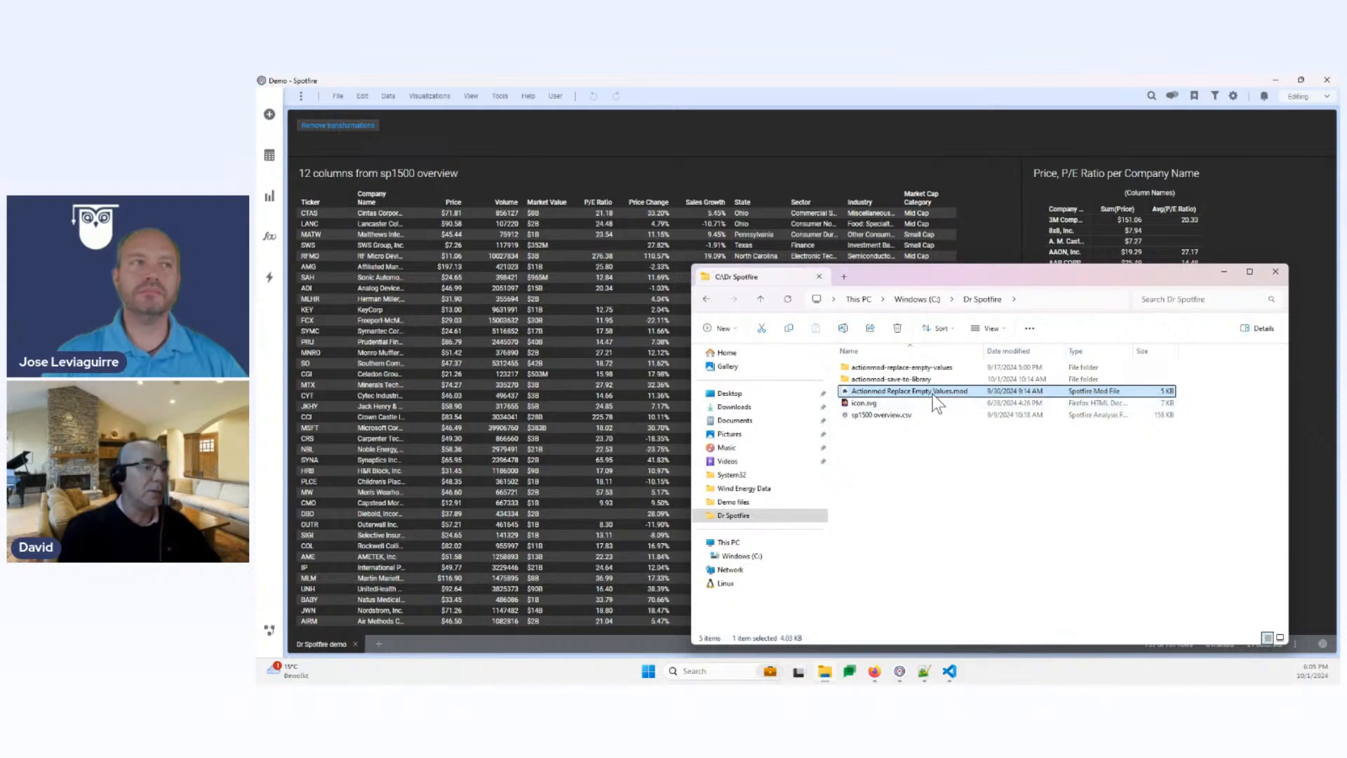
drag(932, 393, 583, 238)
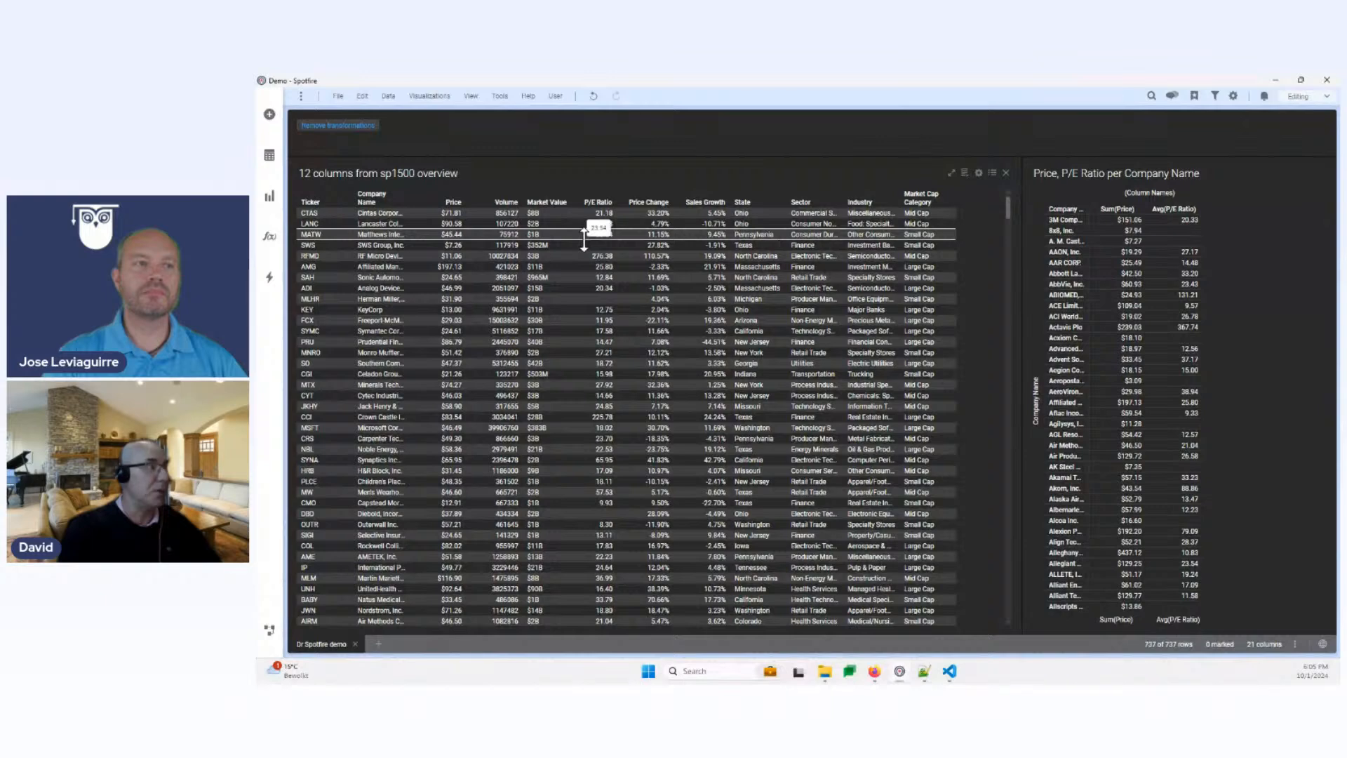
- Run the mod's Switch cross table axis action on the Price, P/E Ratio per Company Name visual
click(269, 278)
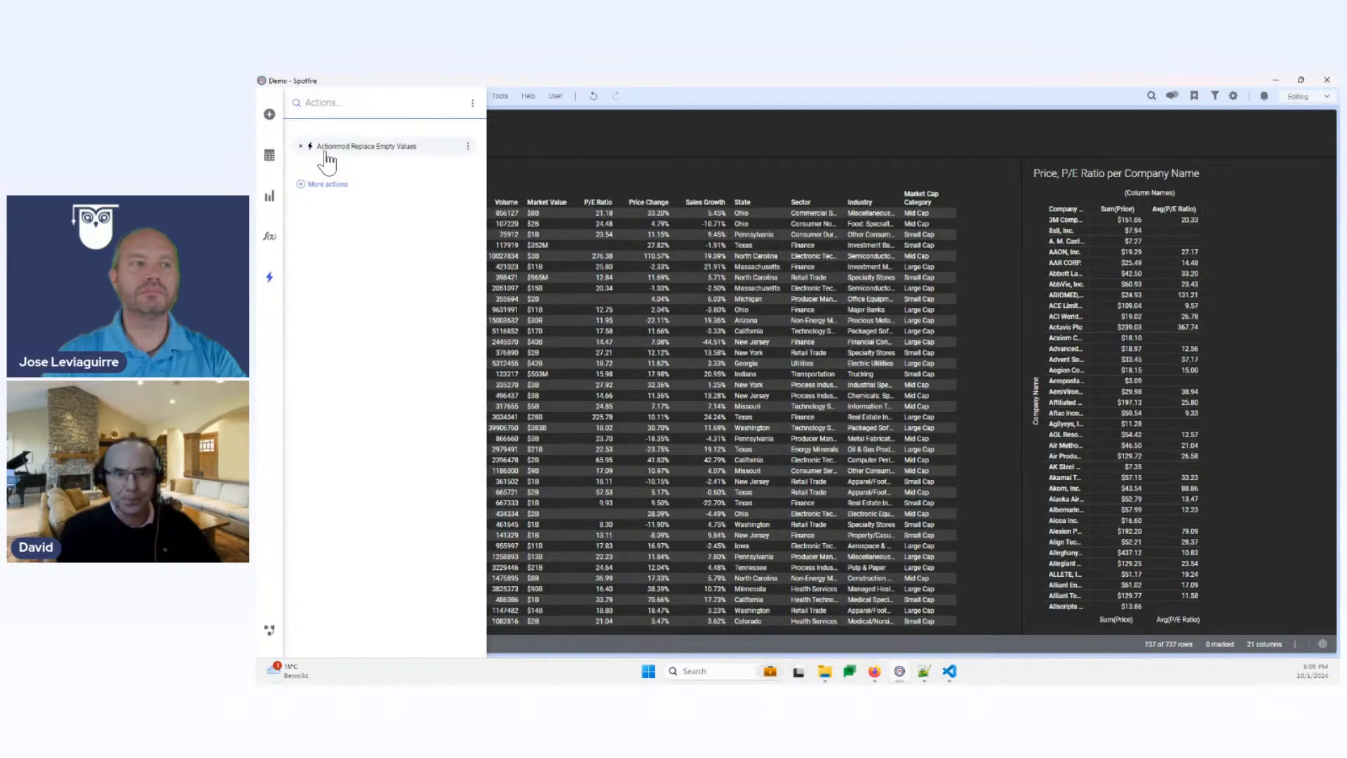
click(300, 147)
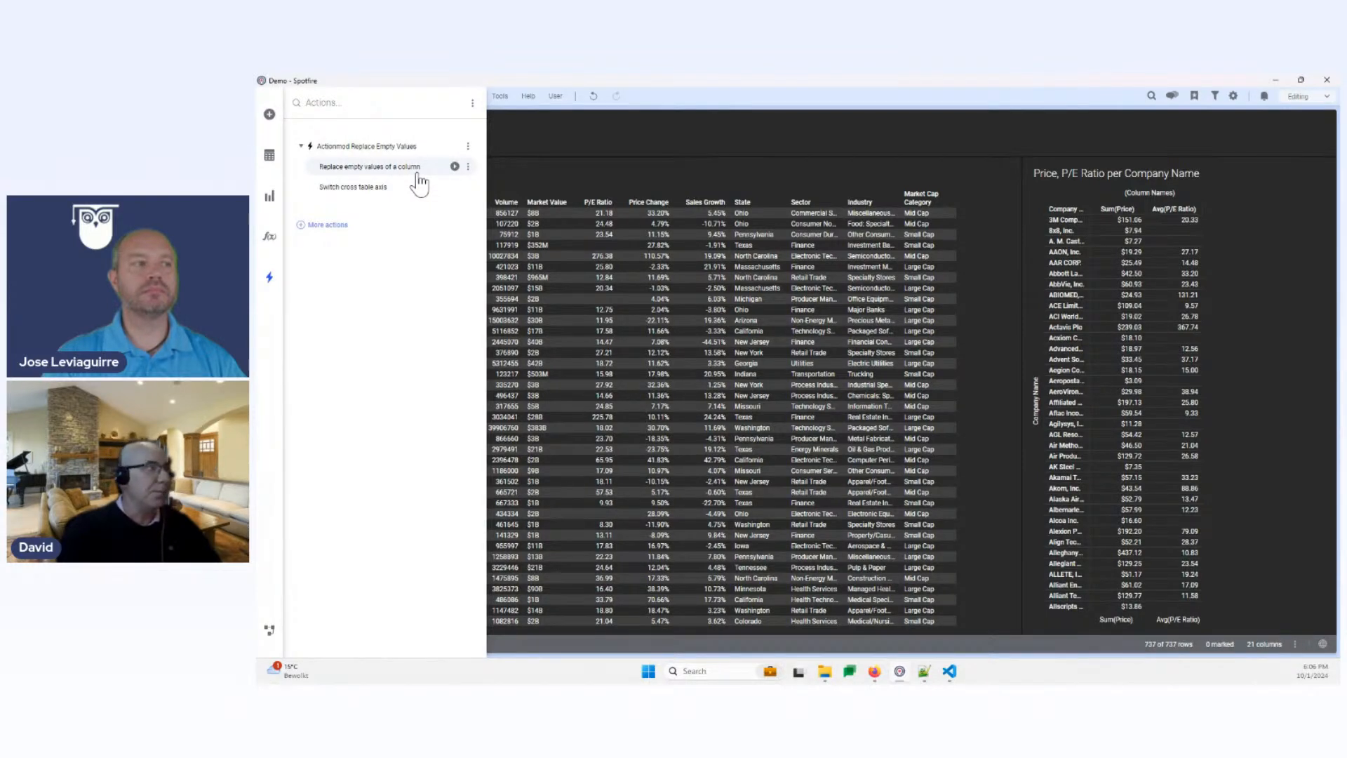
click(455, 187)
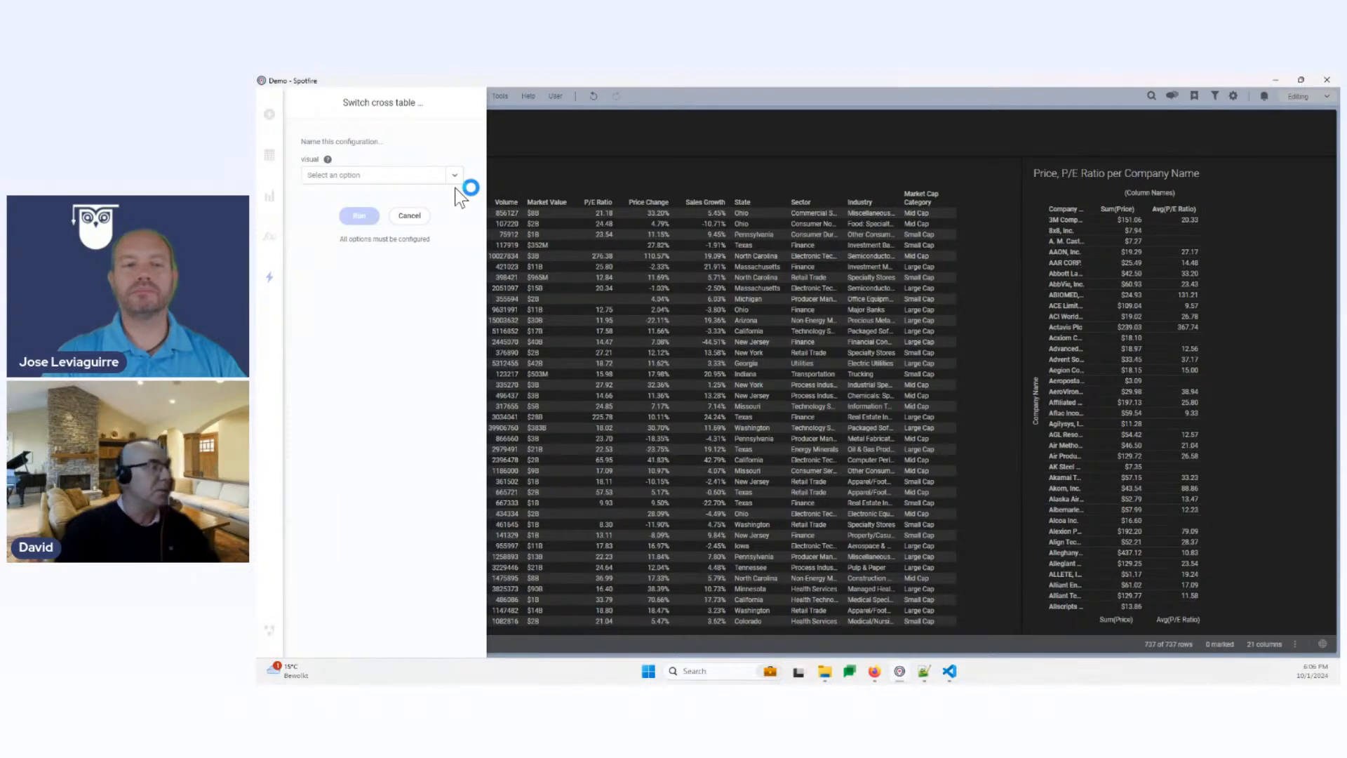
click(455, 181)
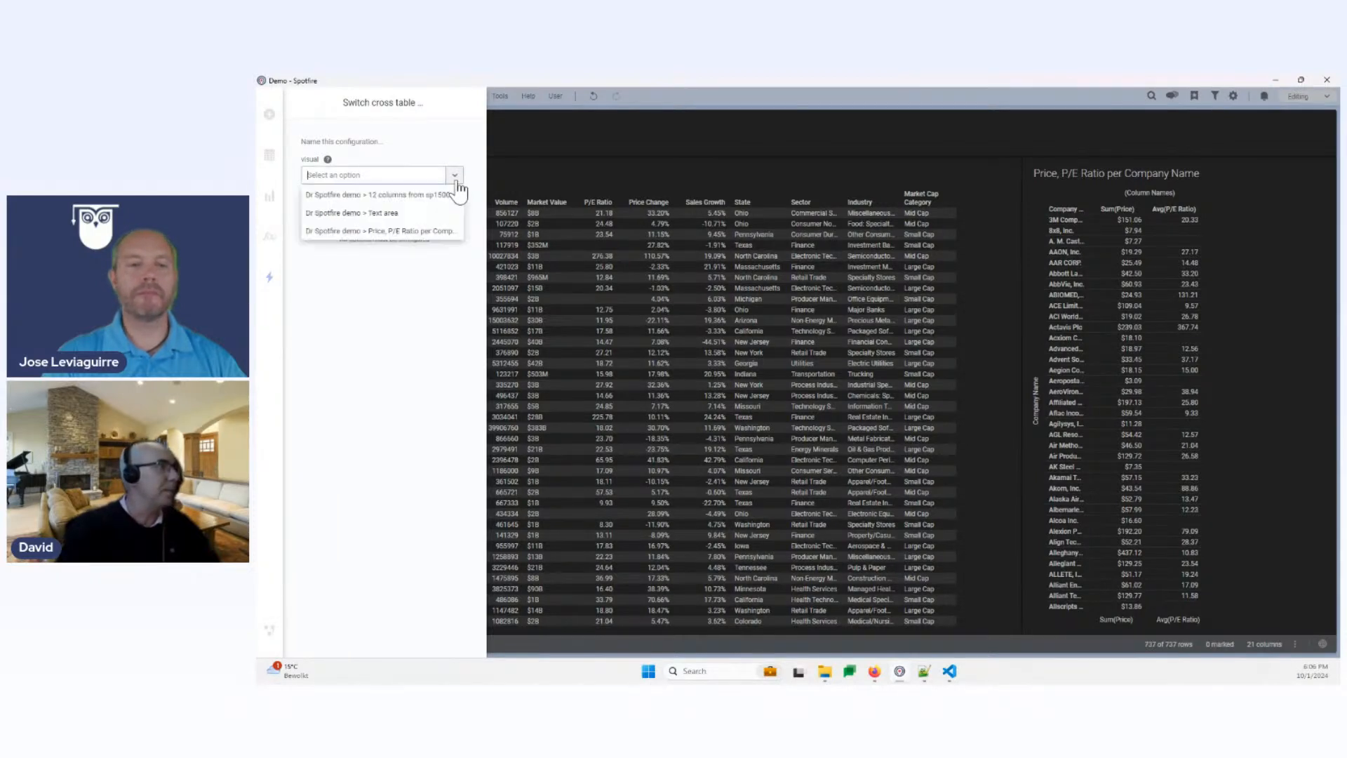
click(412, 232)
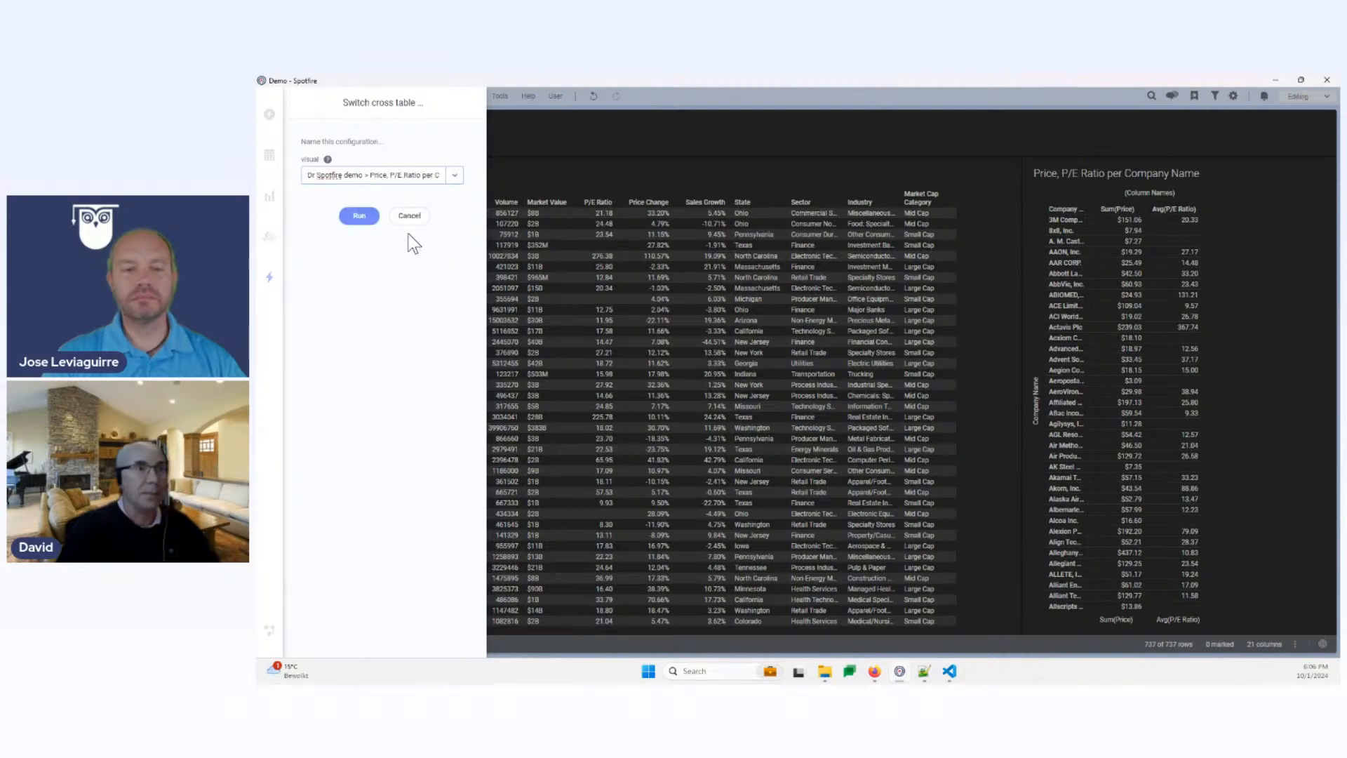
click(359, 217)
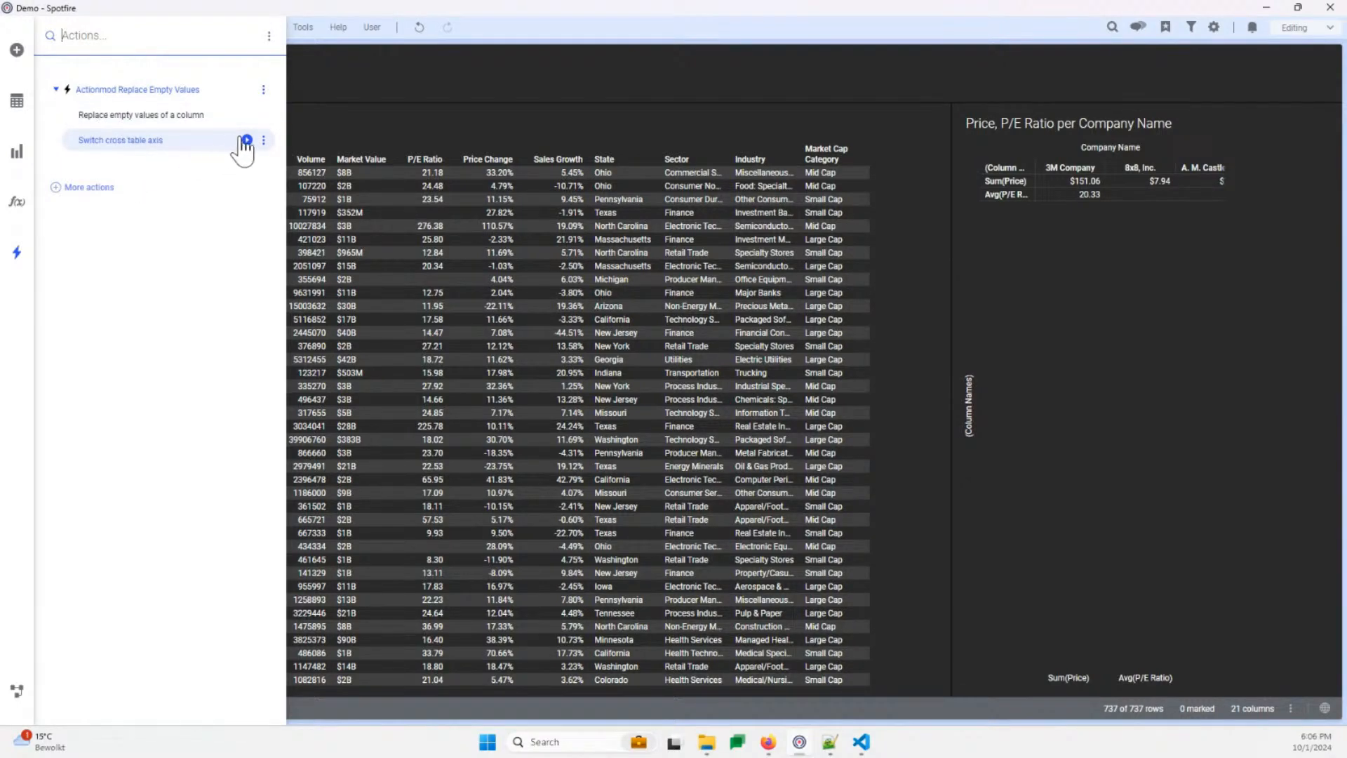
- Run Switch cross table axis again on the Price, P/E Ratio cross table to swap its axes back
click(246, 141)
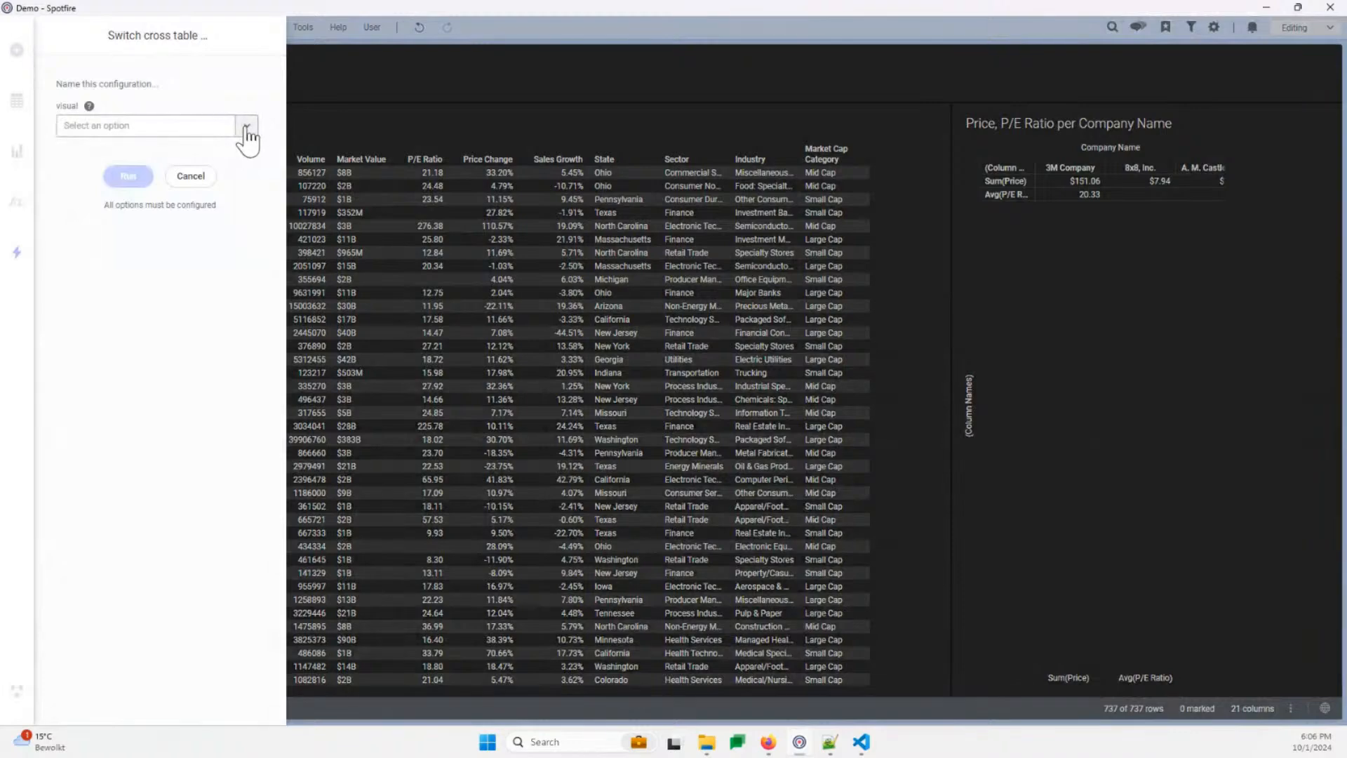
click(246, 126)
click(141, 193)
click(125, 175)
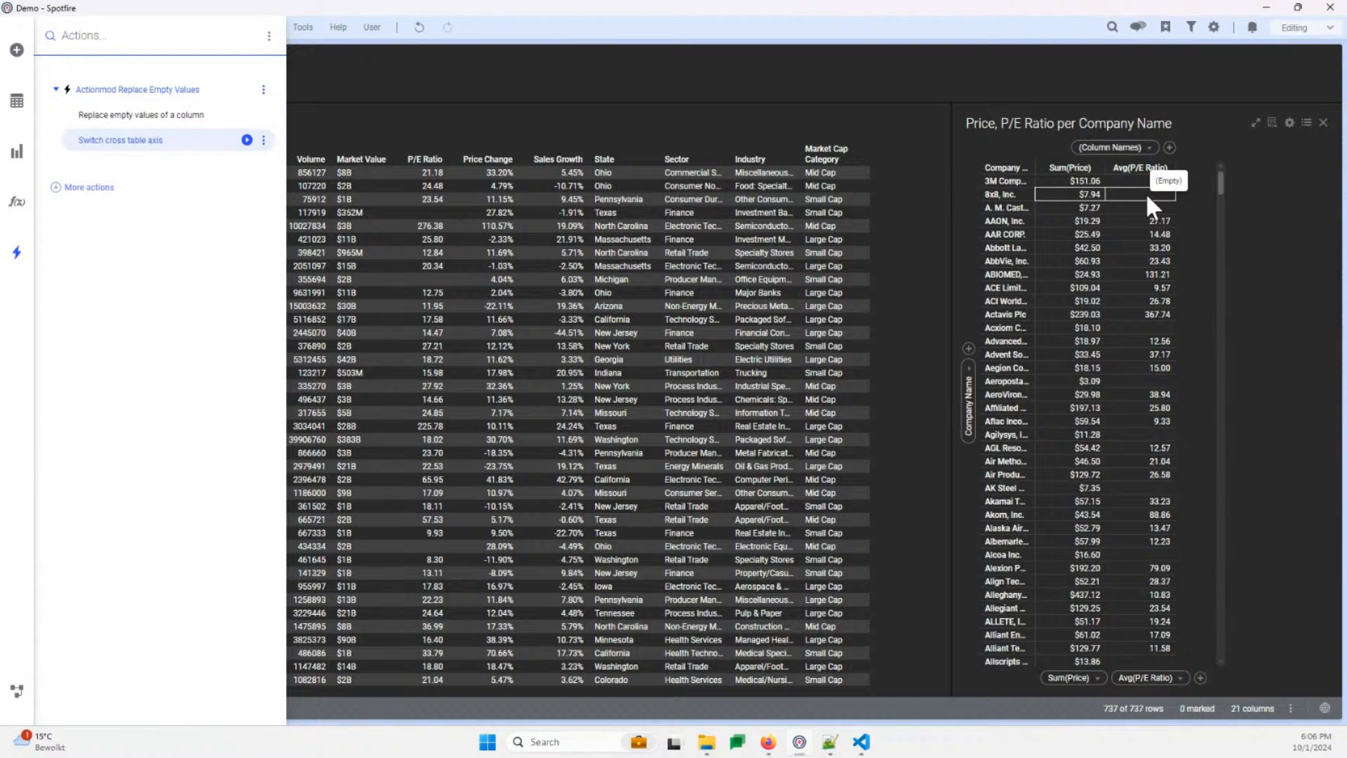
- Run Replace empty values of a column on table sp1500 overview, with column name P/E Ratio and value 0
click(420, 123)
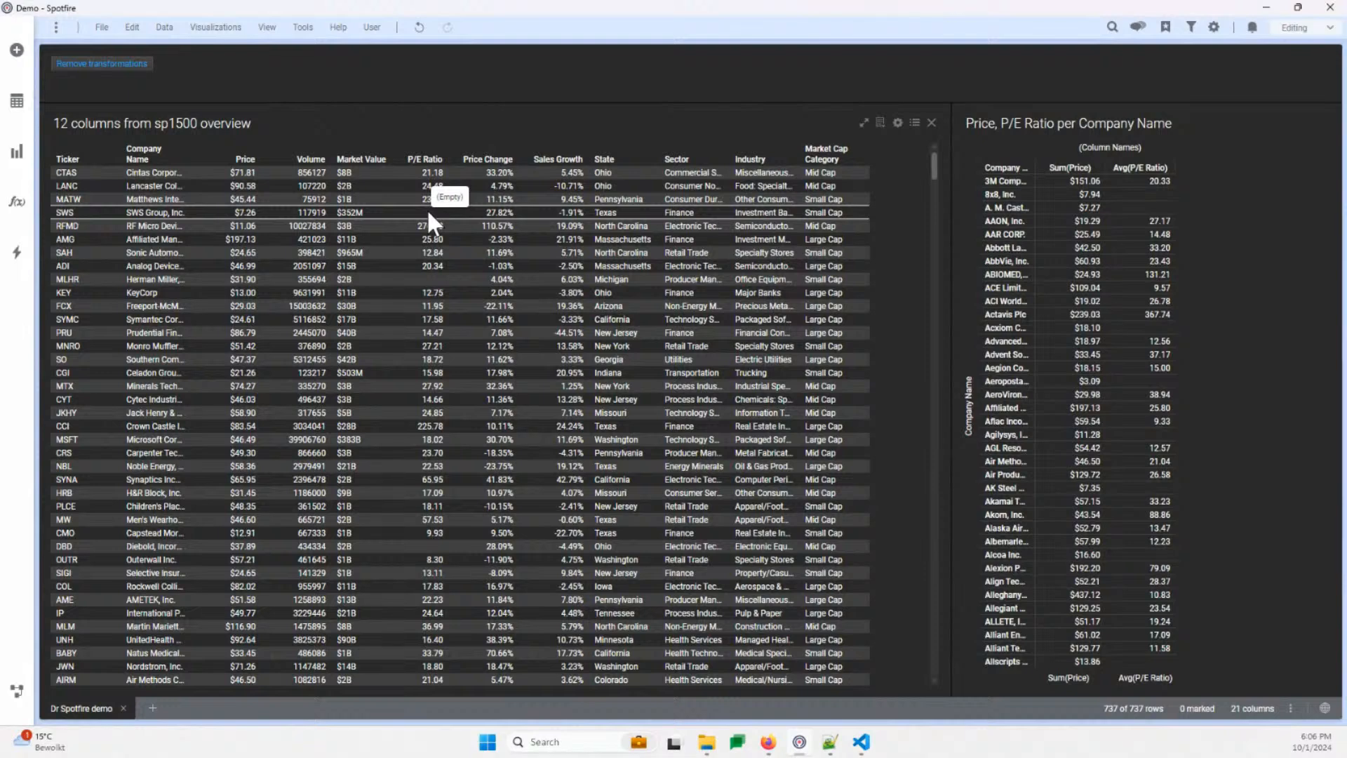
click(17, 256)
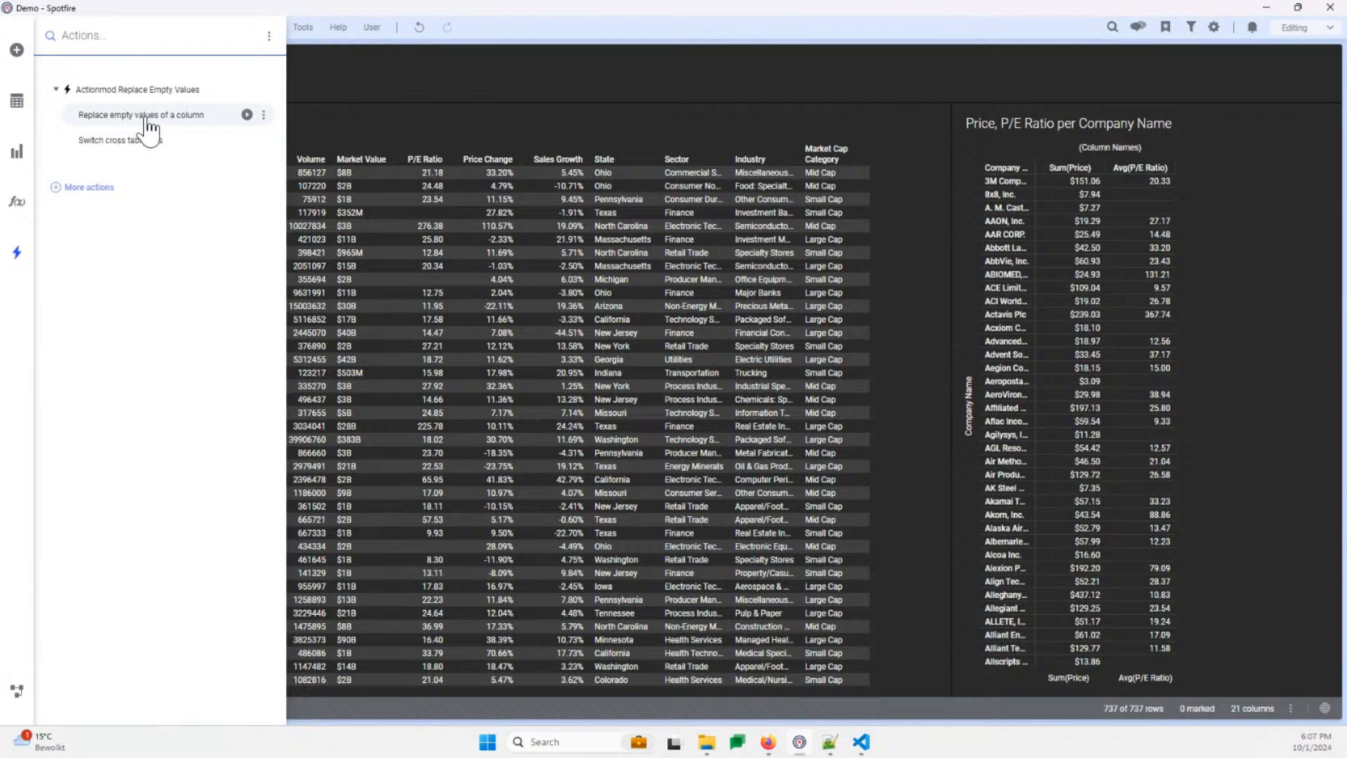
click(247, 116)
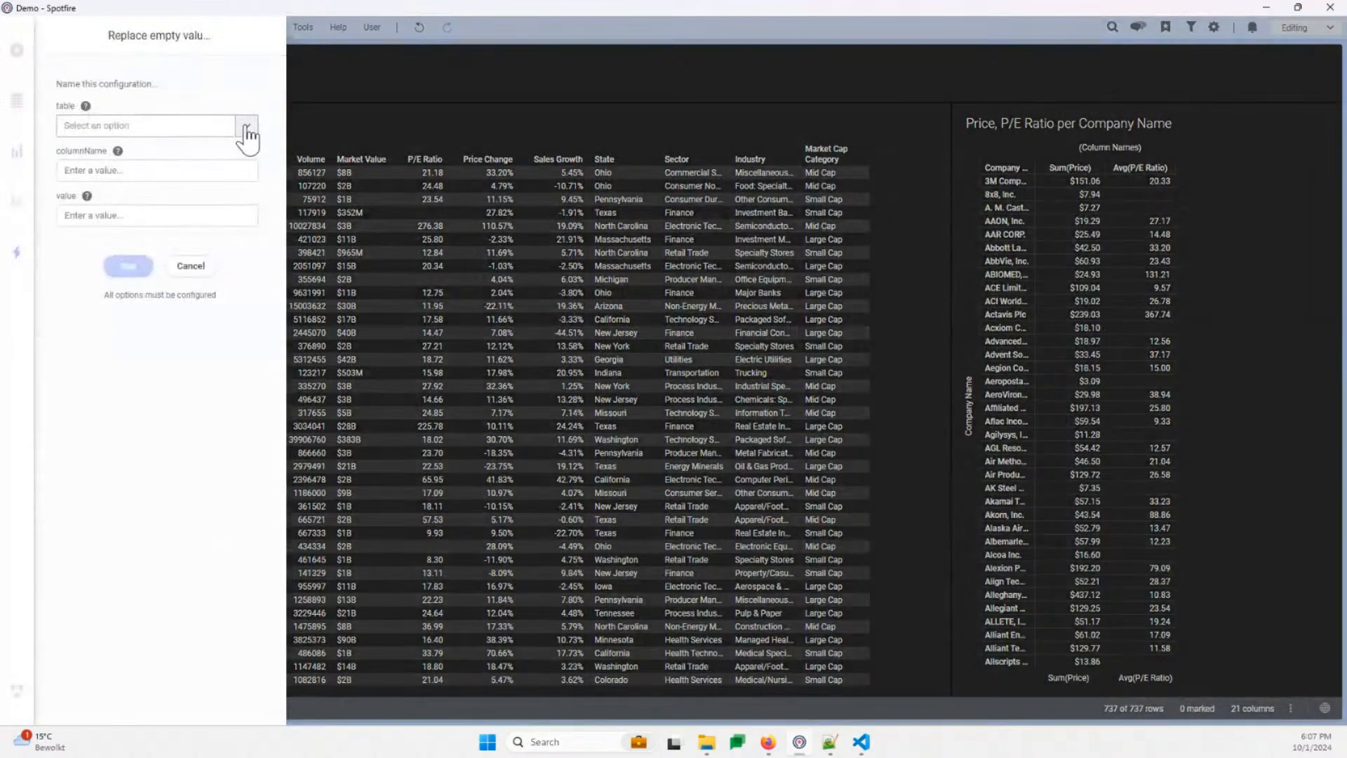
click(247, 126)
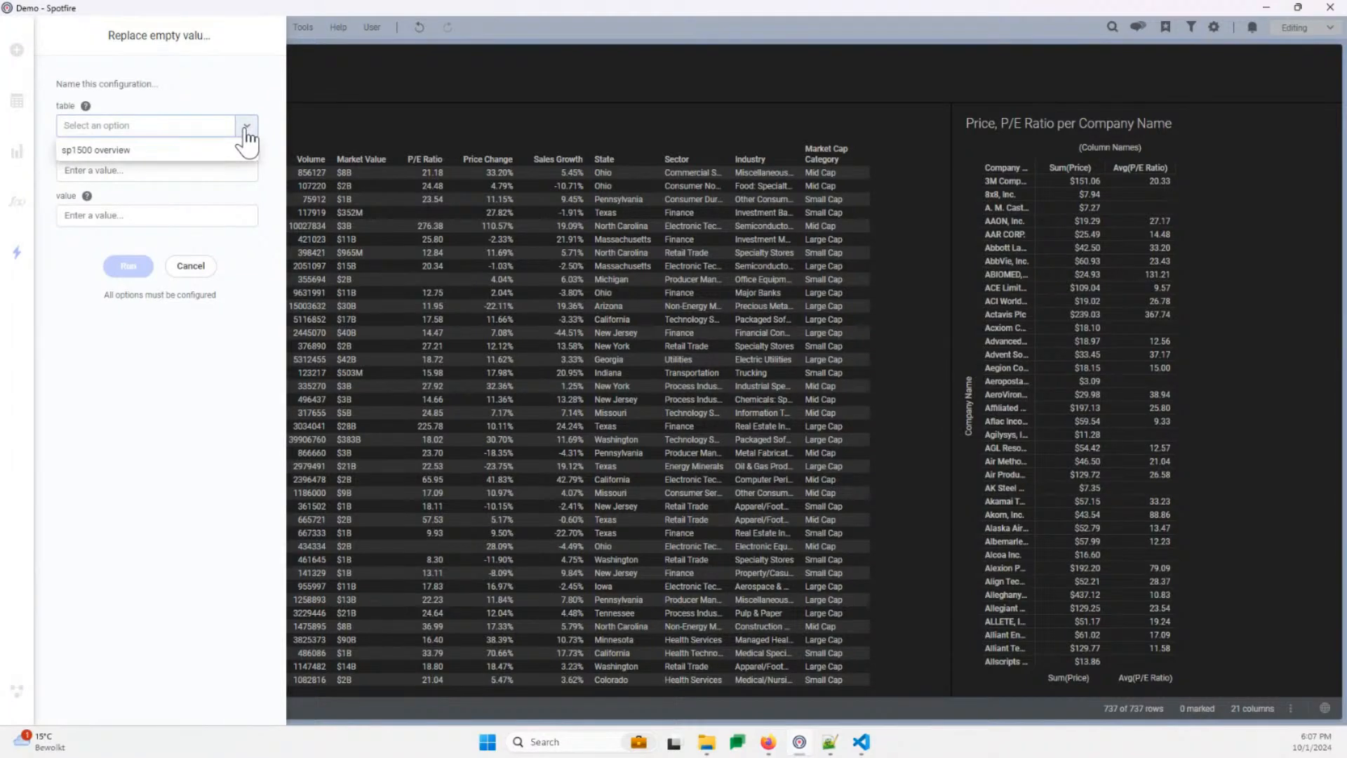
click(141, 151)
click(131, 171)
text(P/E Ratio)
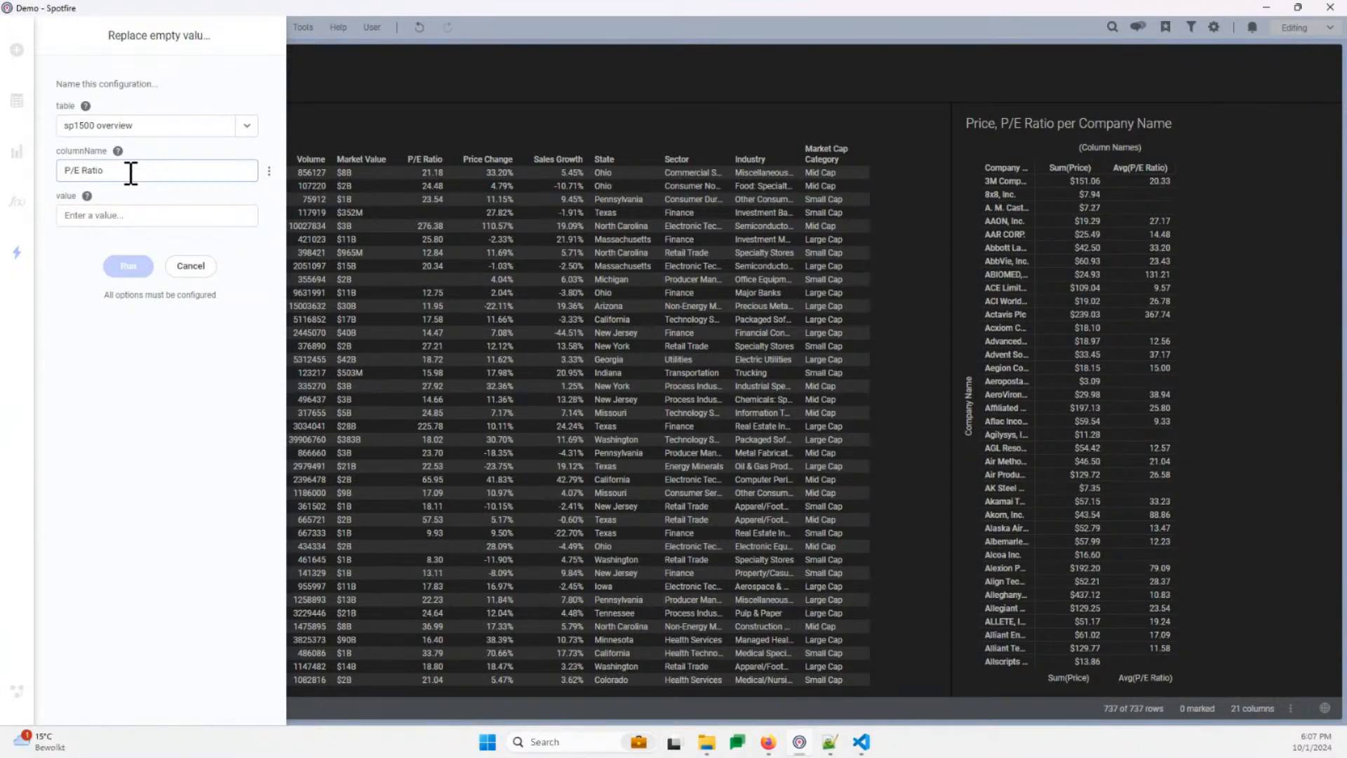
key(Tab)
text(0)
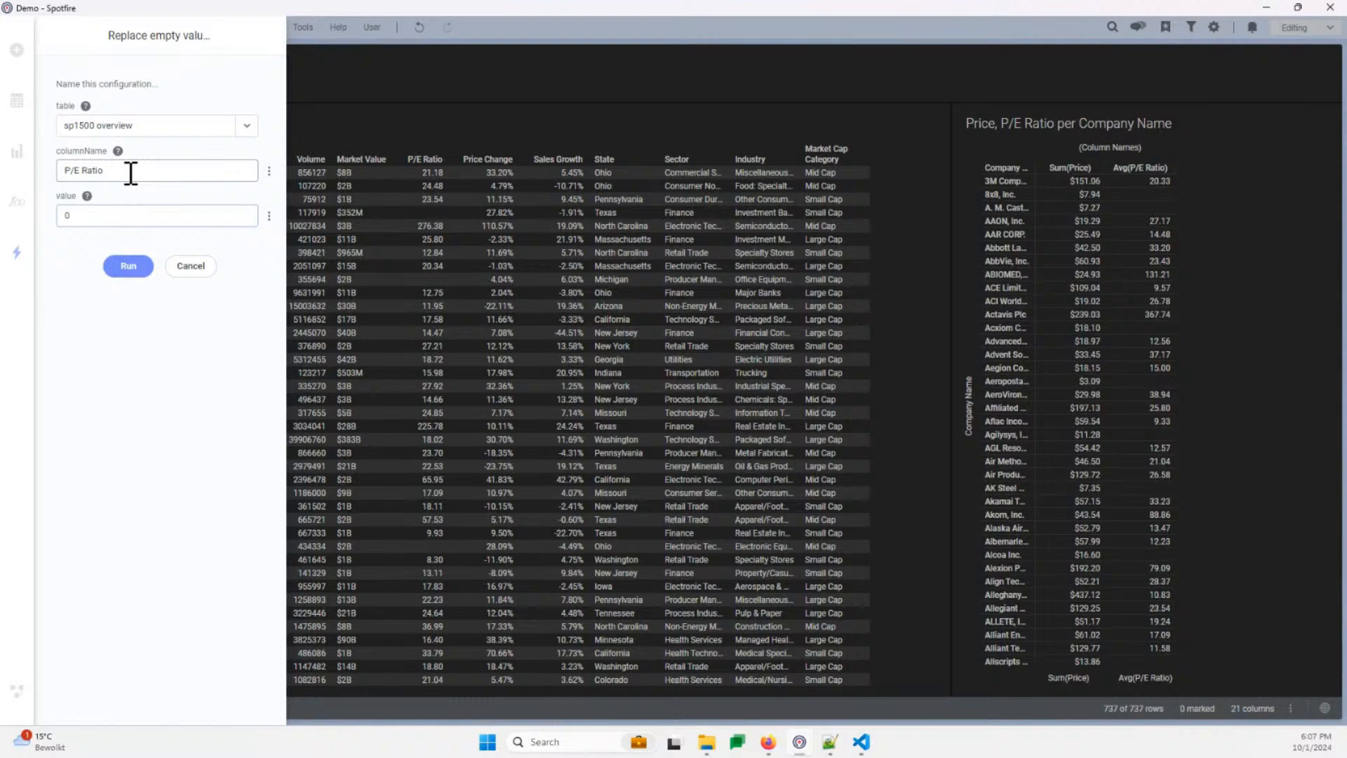
click(130, 265)
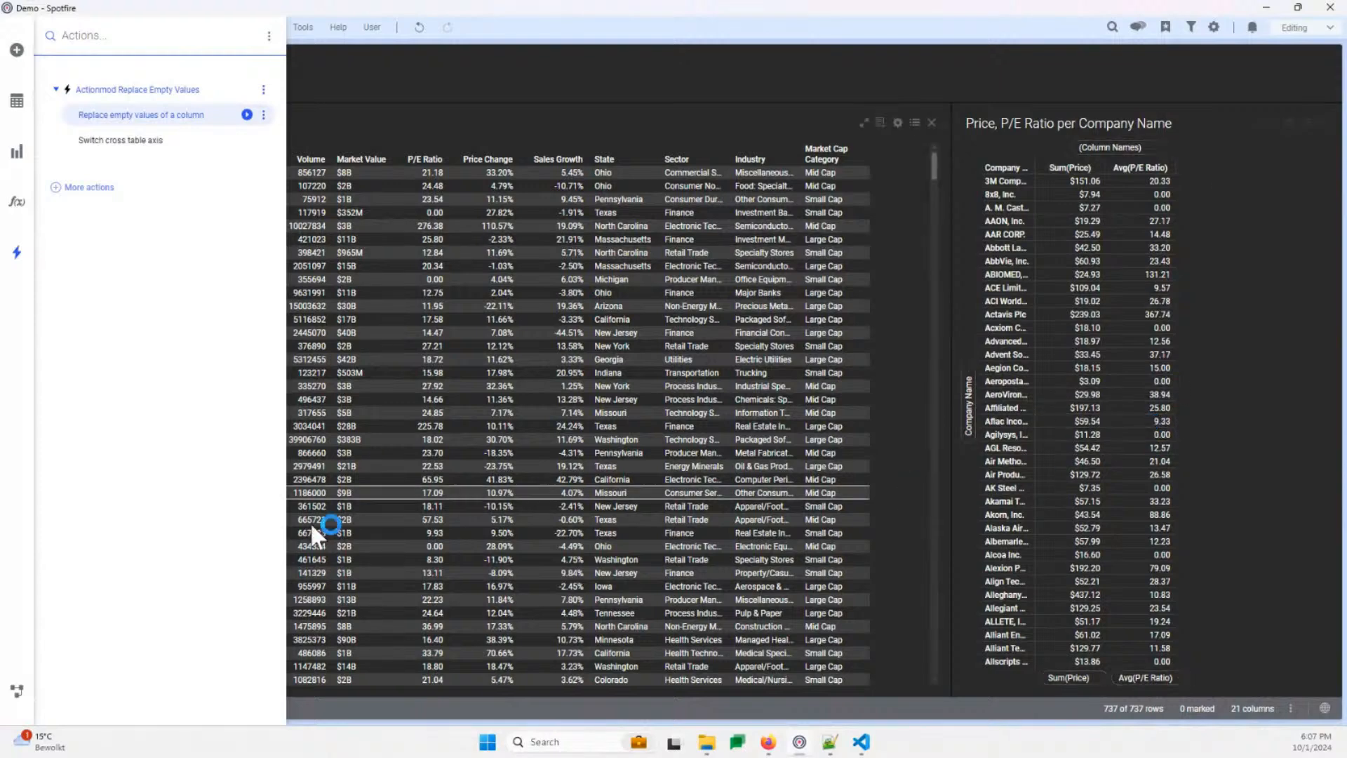
- Examine the transformations applied to the sp1500 overview.csv source in the data canvas, and return to the analysis page
click(18, 691)
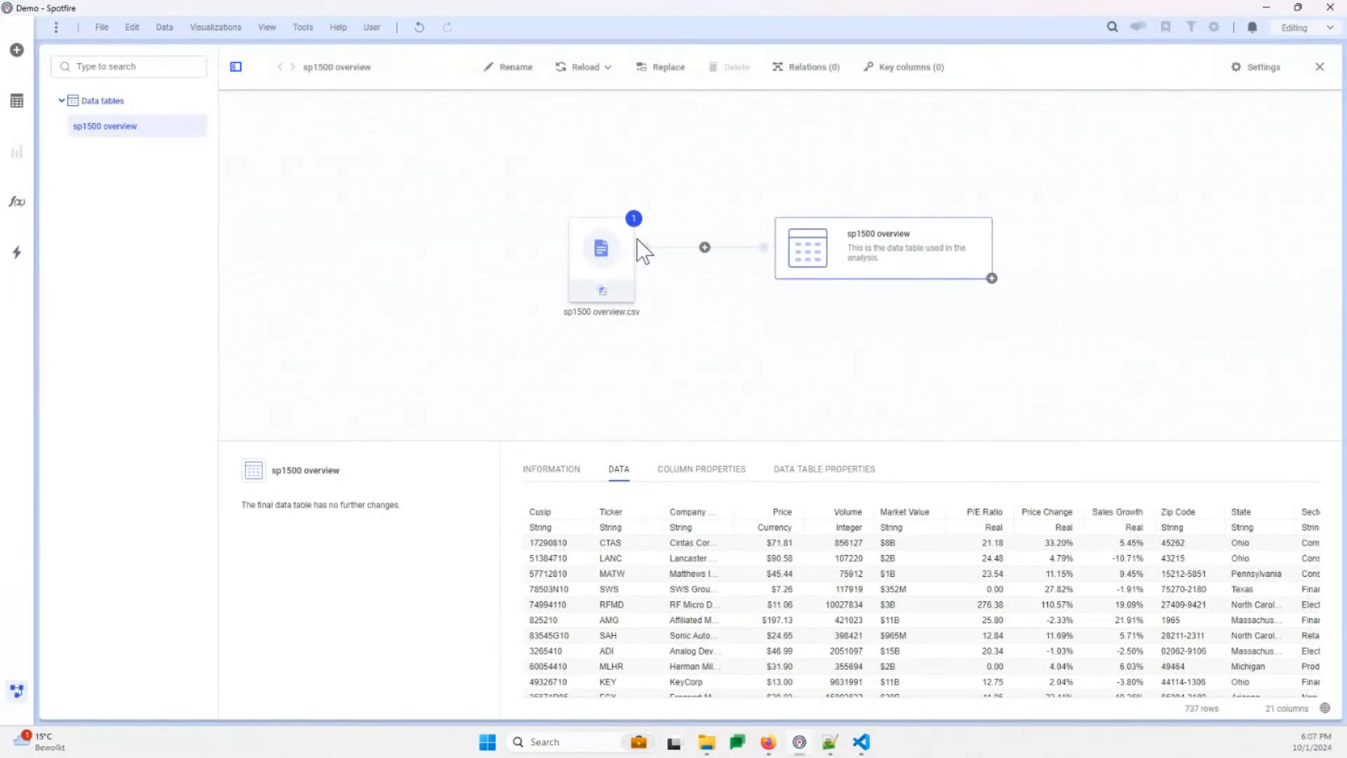
click(616, 263)
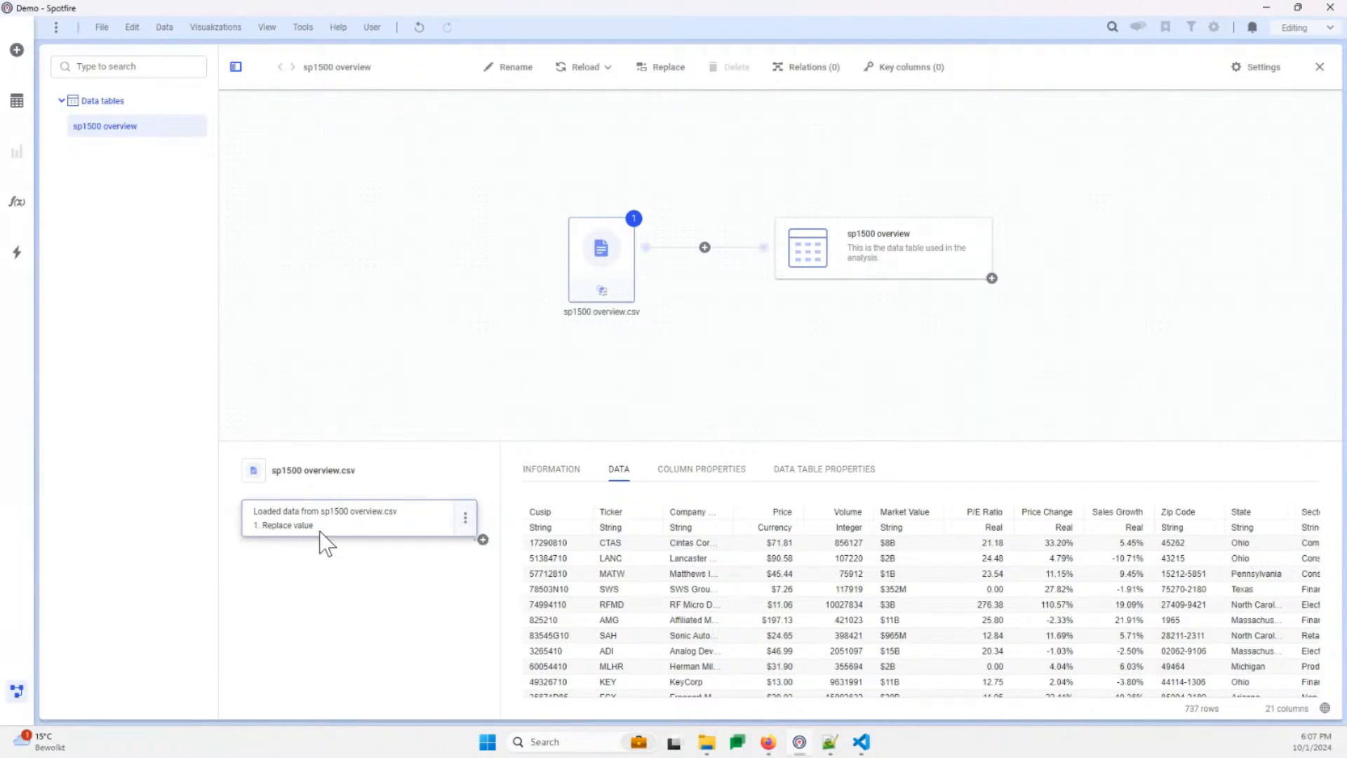
click(17, 692)
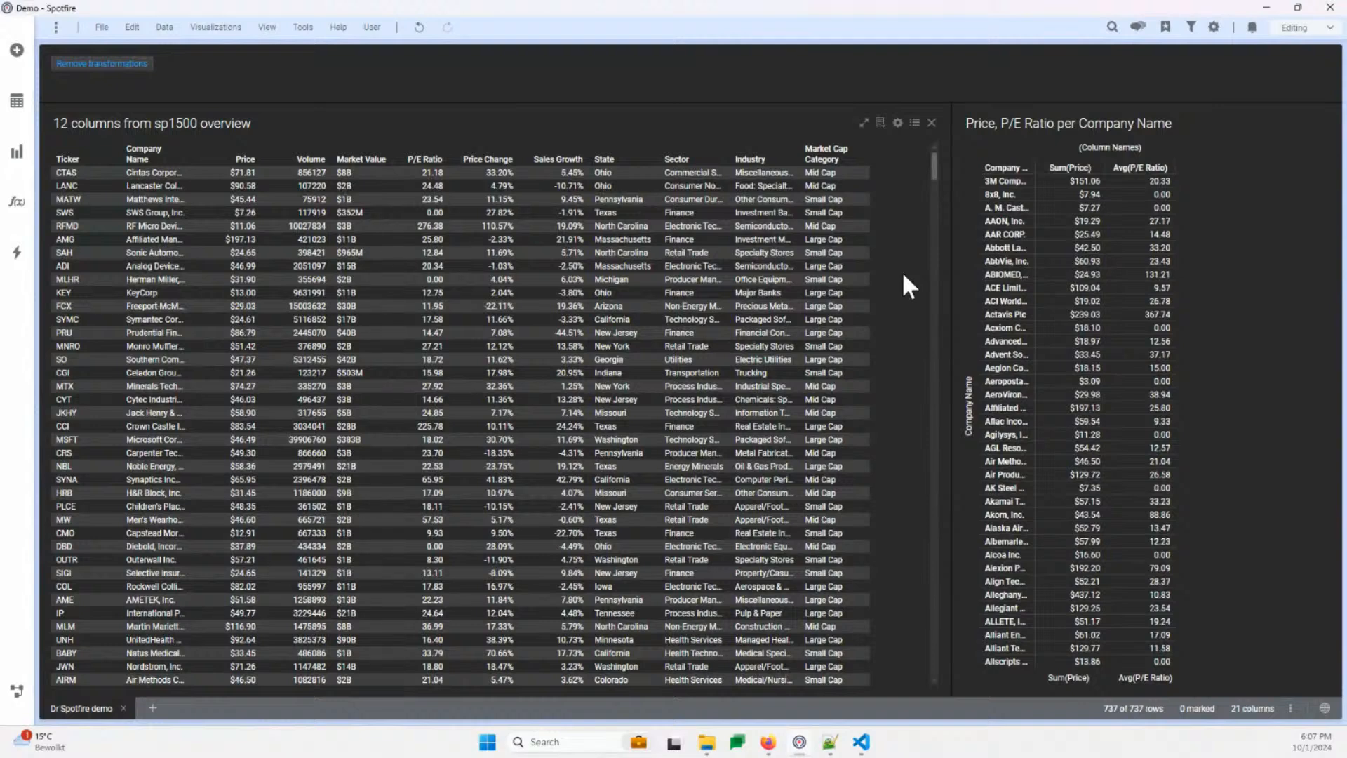
- Attach the Switch cross table axis action to the Price, P/E Ratio cross table, with its visual parameter prompting for input
click(17, 257)
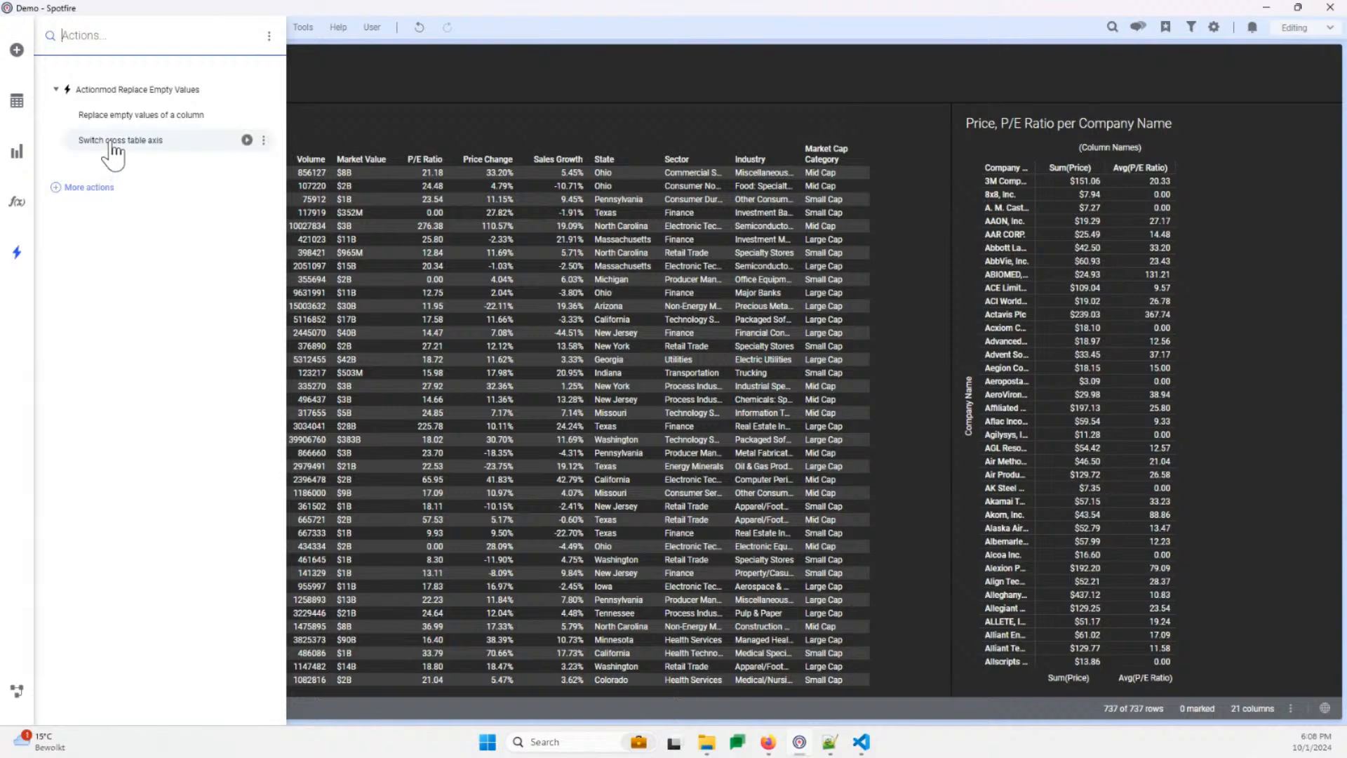
drag(112, 144, 1073, 416)
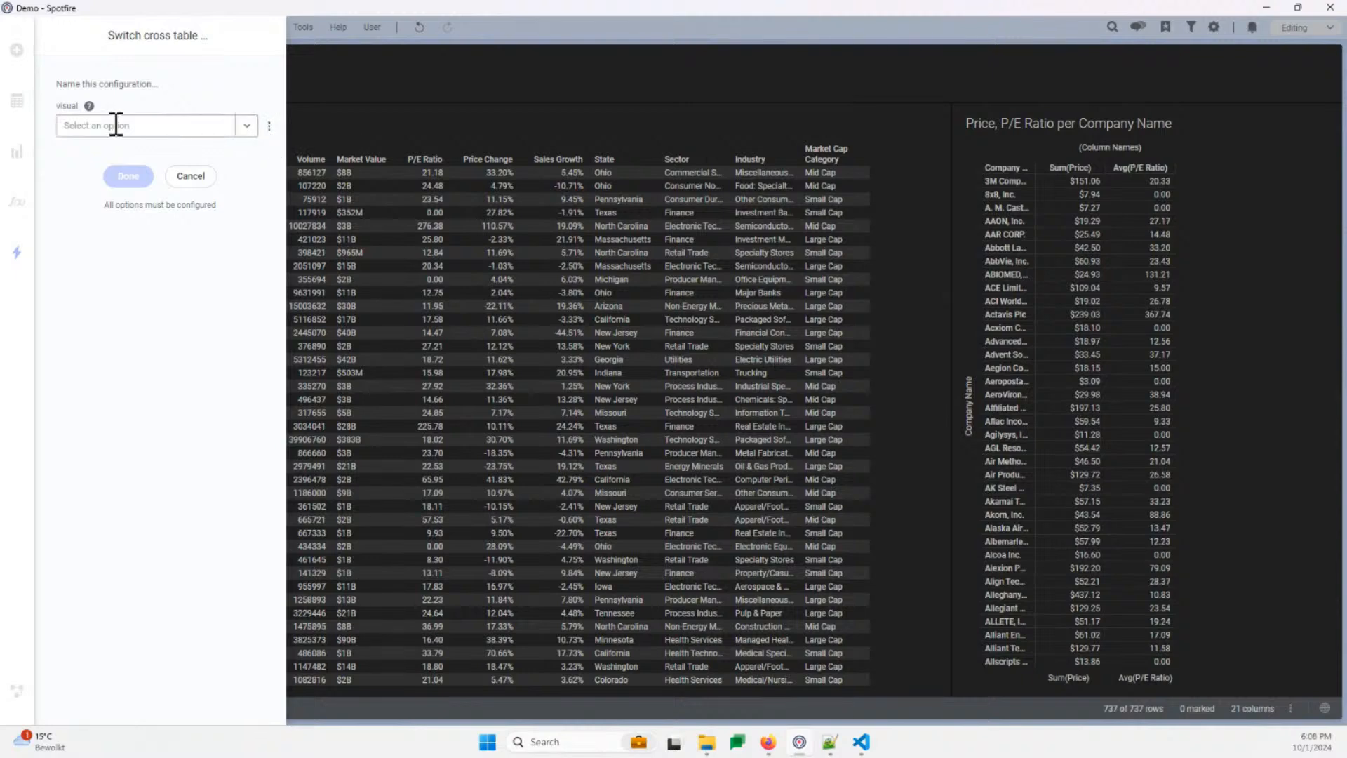
click(269, 127)
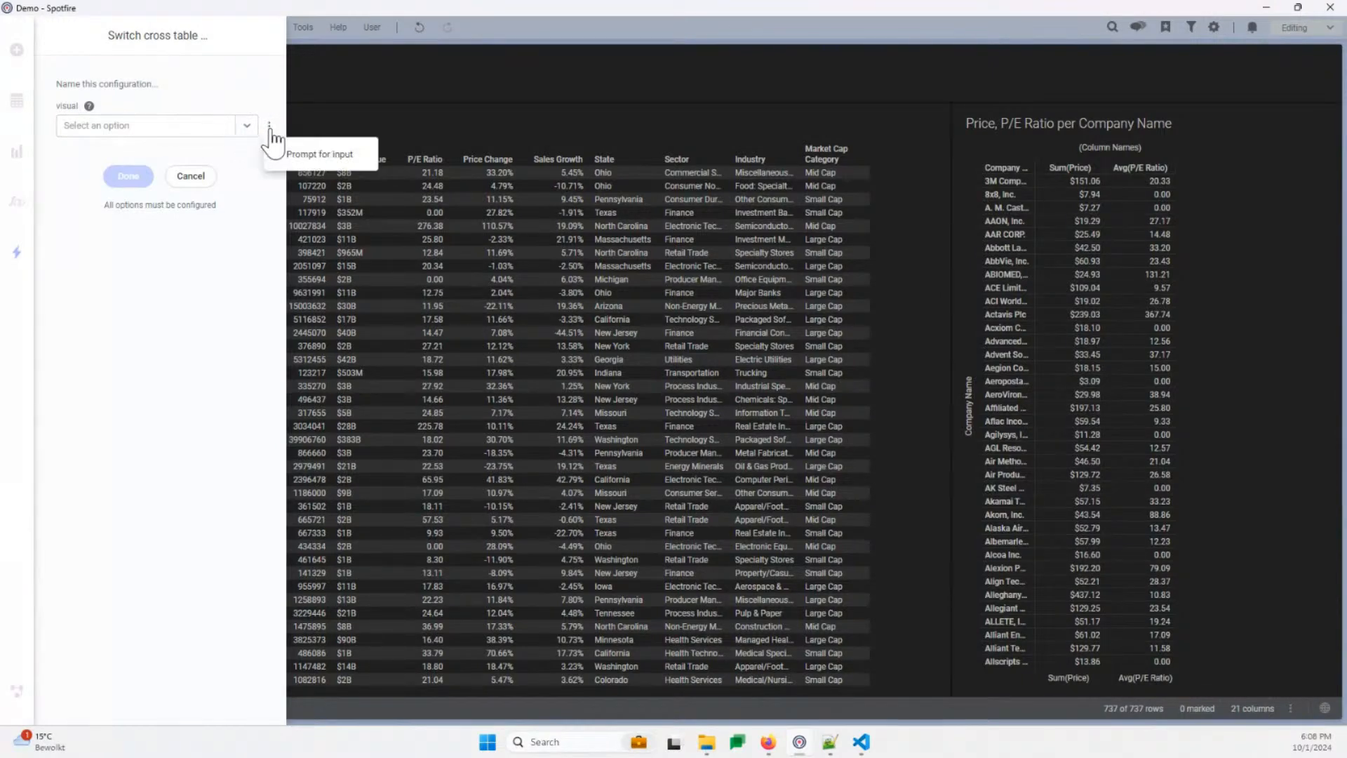
click(310, 156)
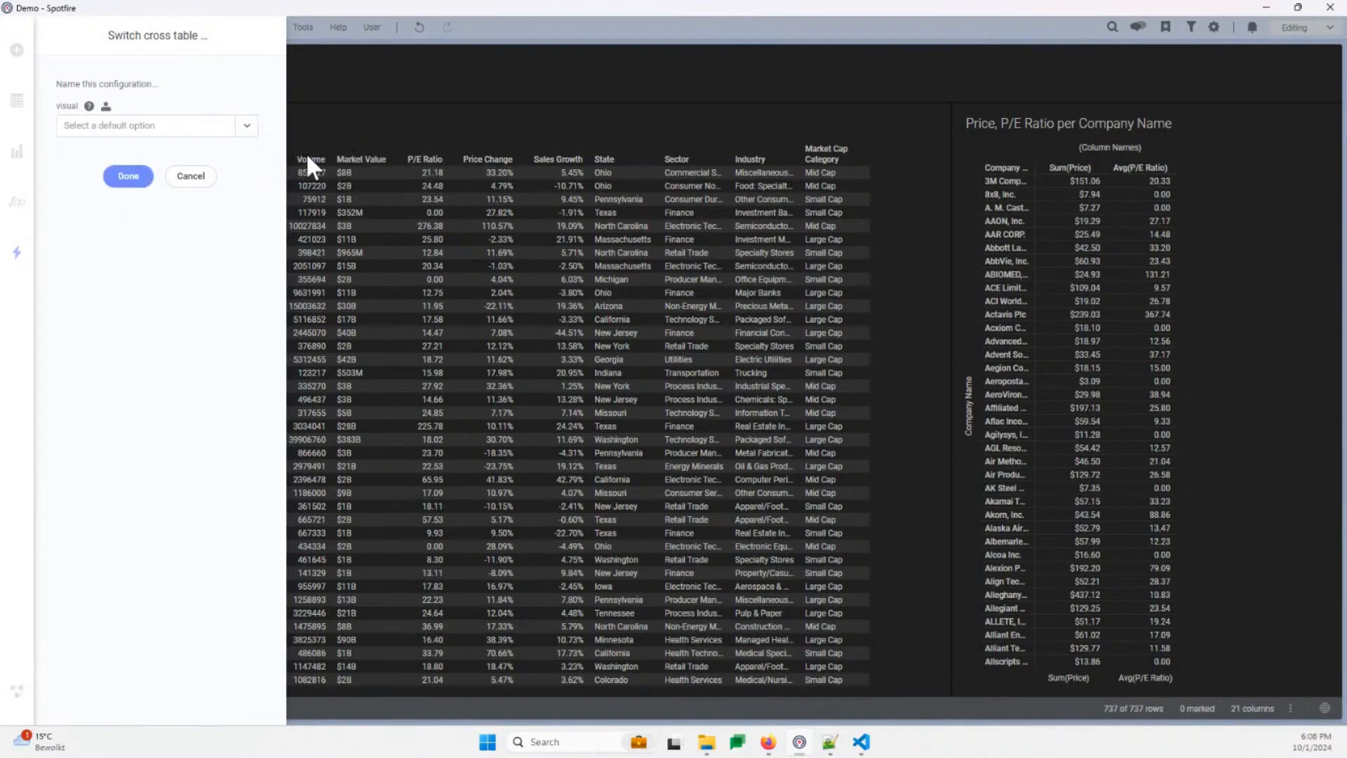
click(128, 176)
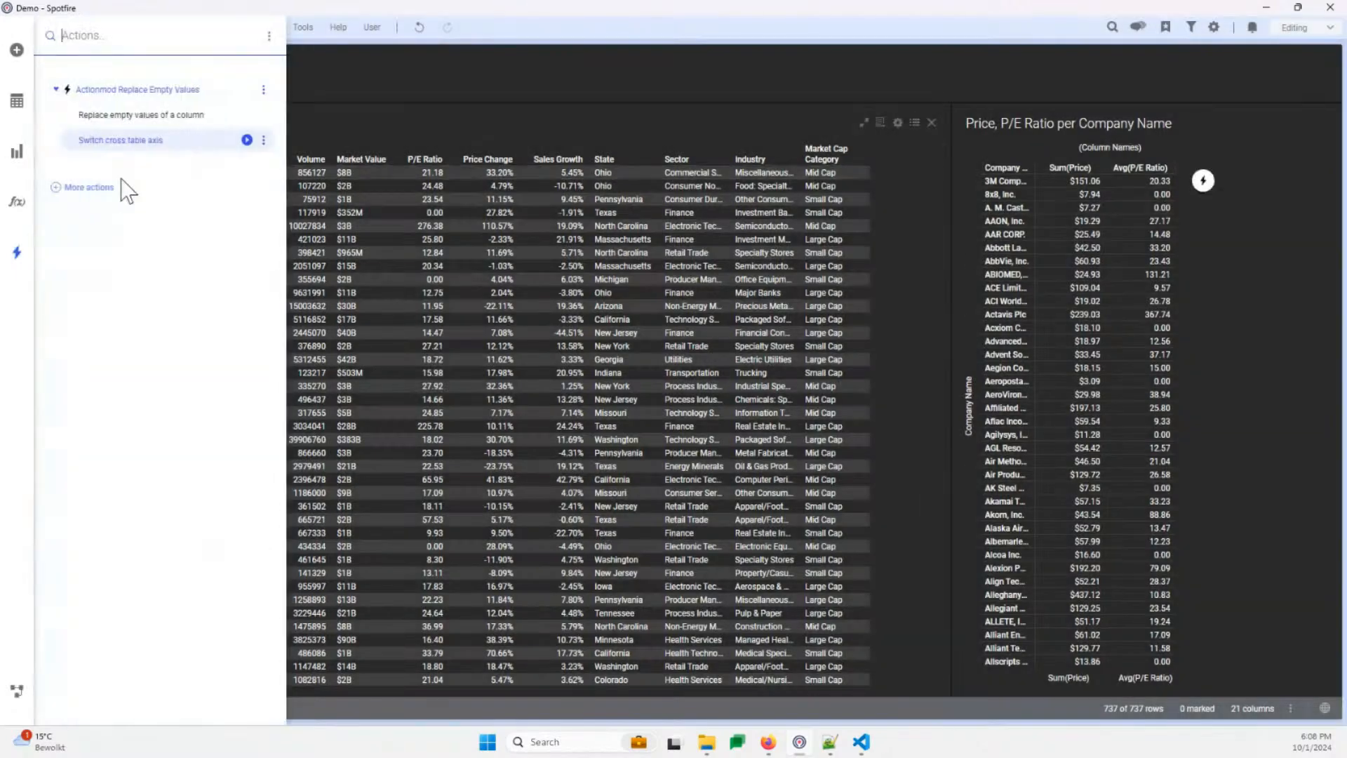
- Attach Replace empty values of a column to the 12 columns table, with table, columnName and value all prompting for input
click(125, 116)
drag(126, 115, 465, 414)
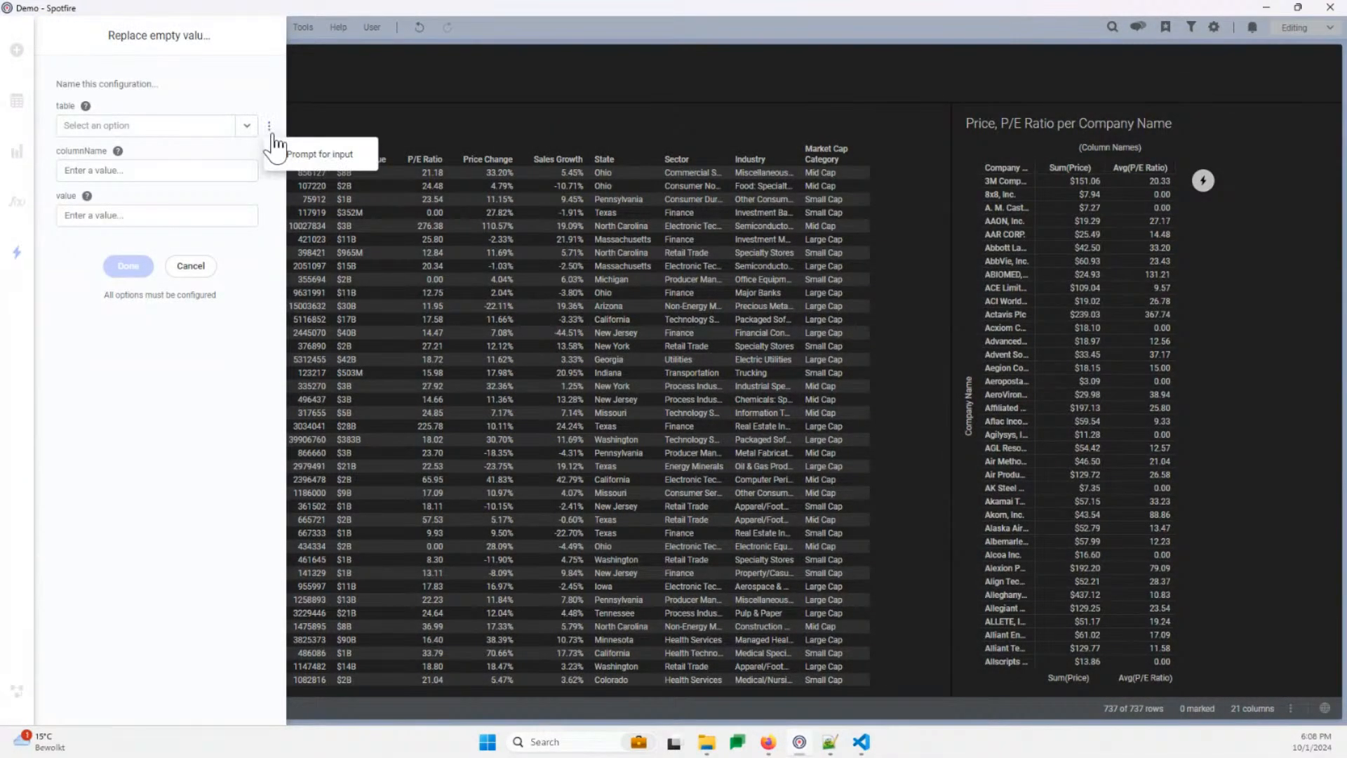
click(271, 133)
click(270, 172)
click(280, 199)
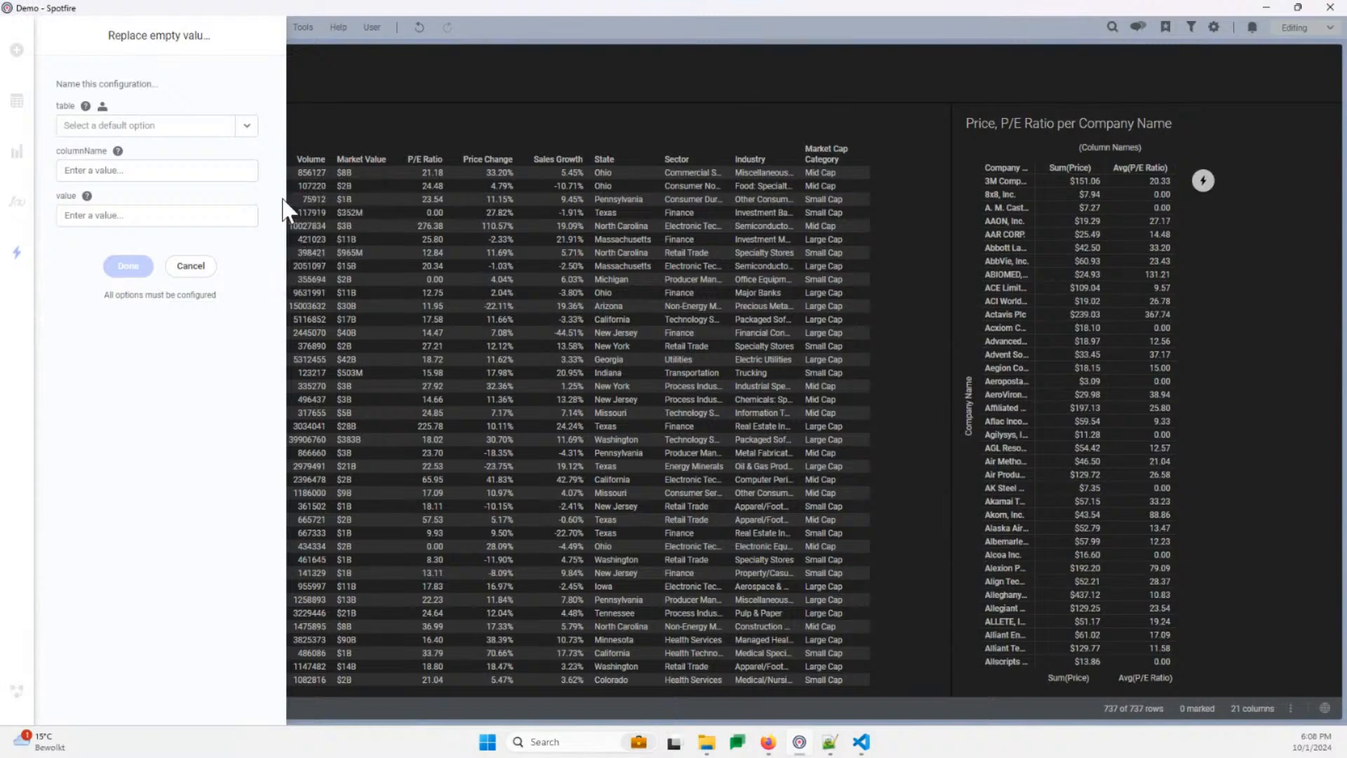
click(269, 218)
click(291, 246)
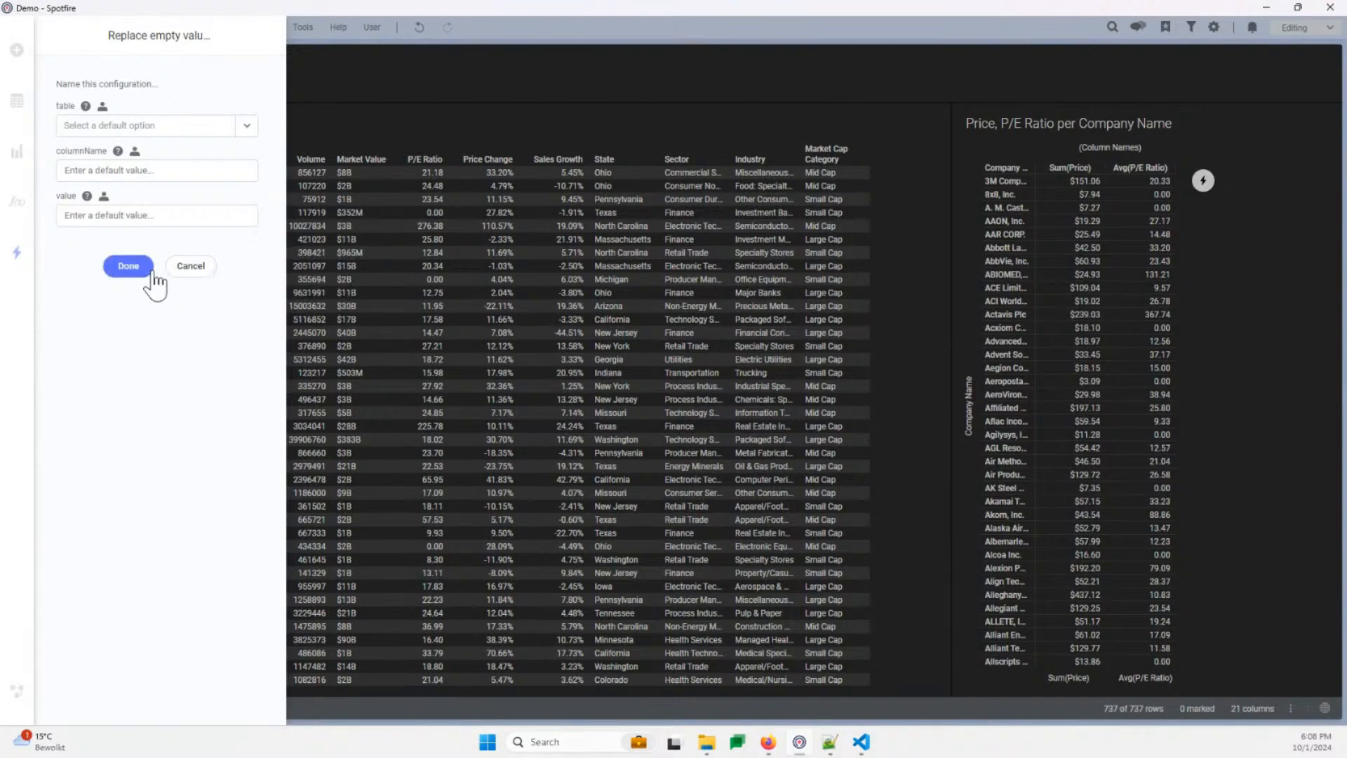
click(130, 268)
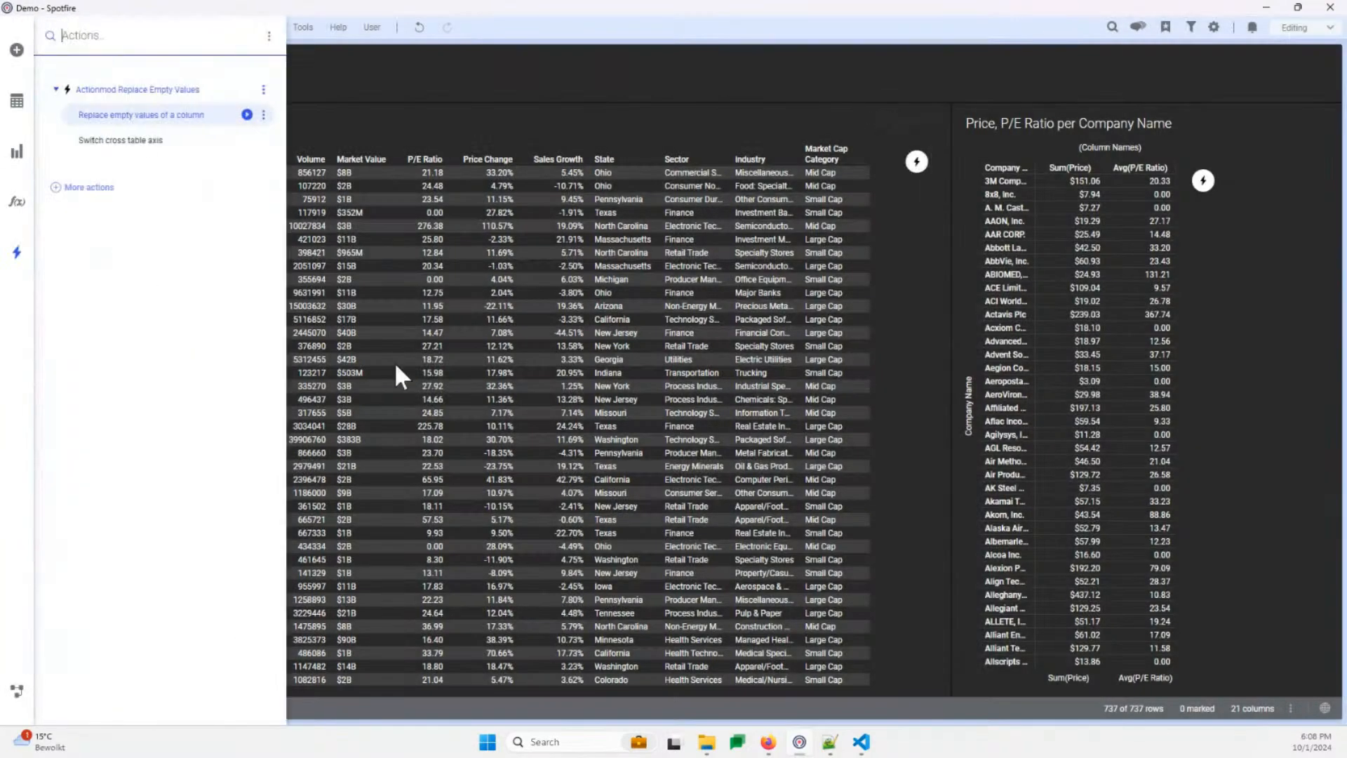
click(901, 326)
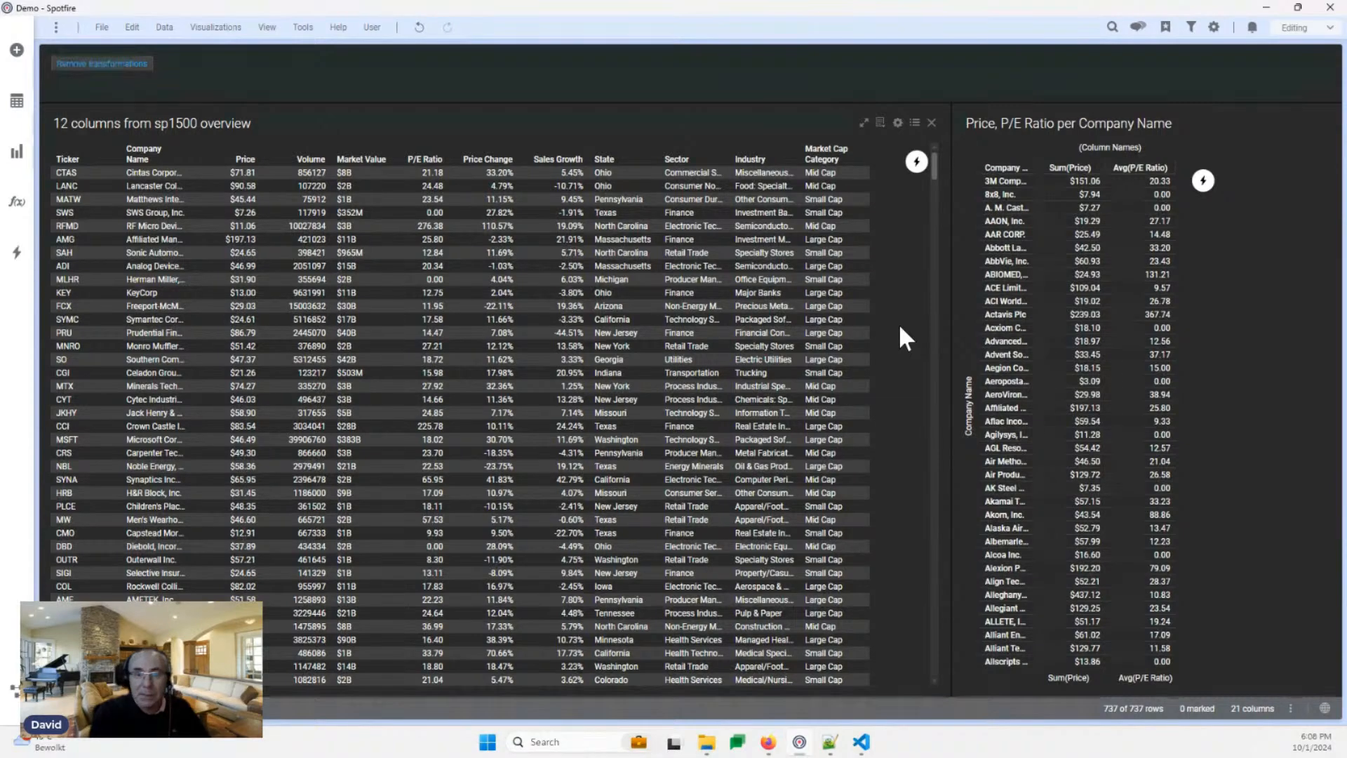
- Switch to the Demo Web User analysis in Firefox and run Switch cross table axis on the Price, P/E Ratio per Company Name visual
key(alt+Tab)
click(409, 15)
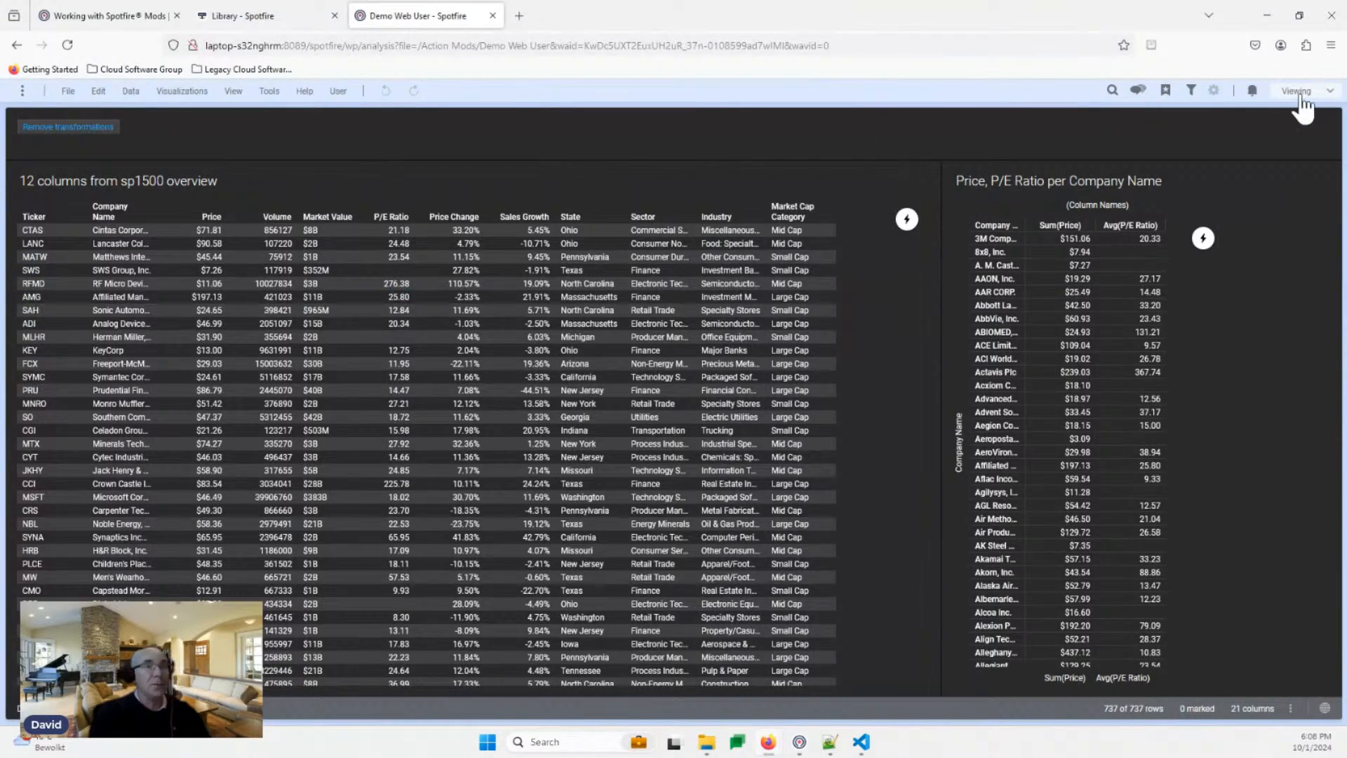
click(1204, 239)
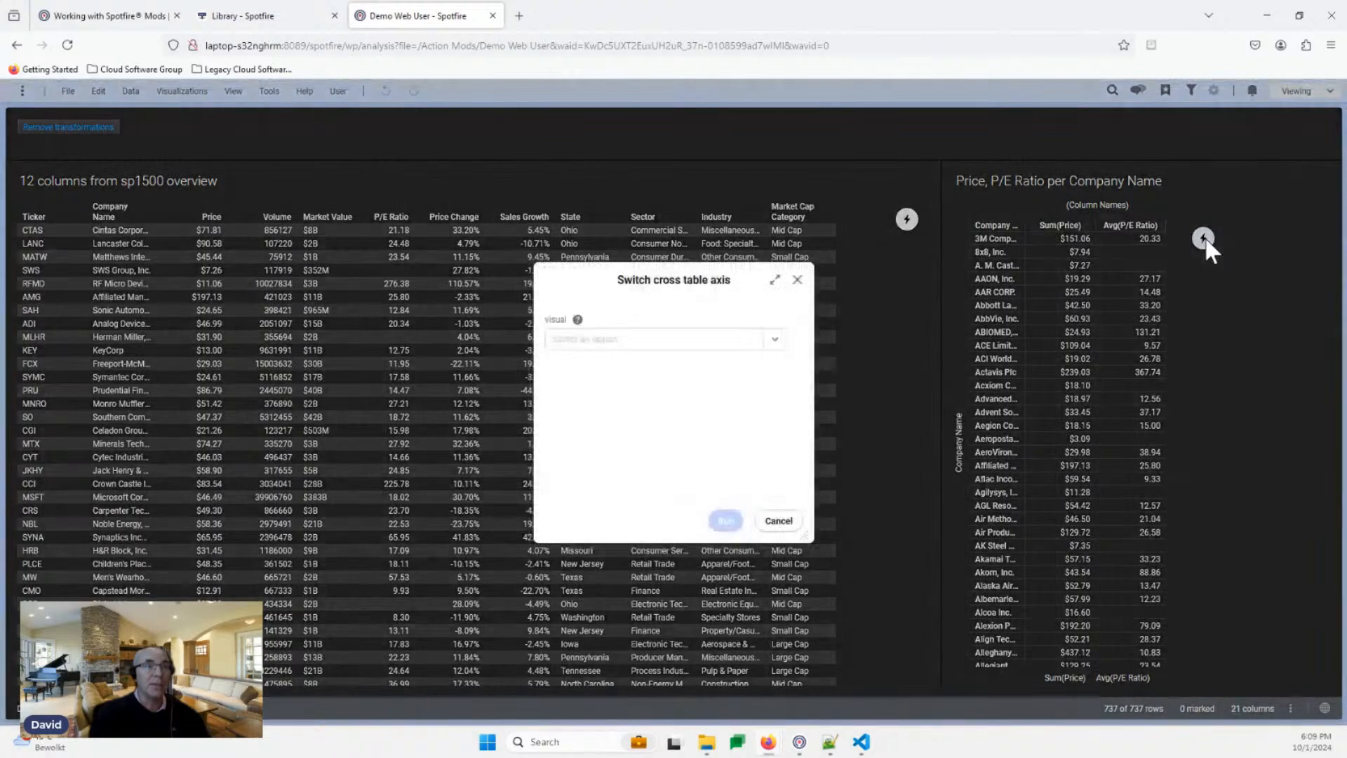
click(772, 343)
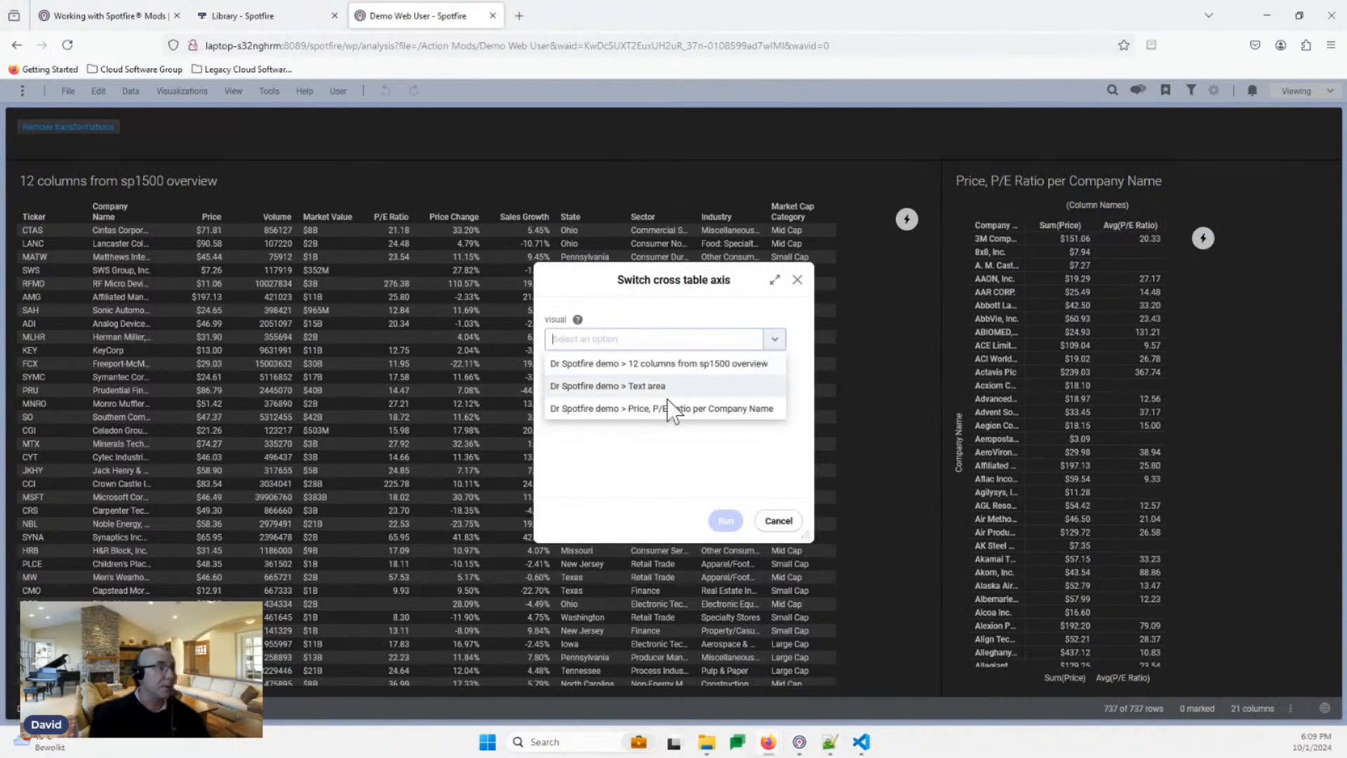
click(647, 420)
click(725, 520)
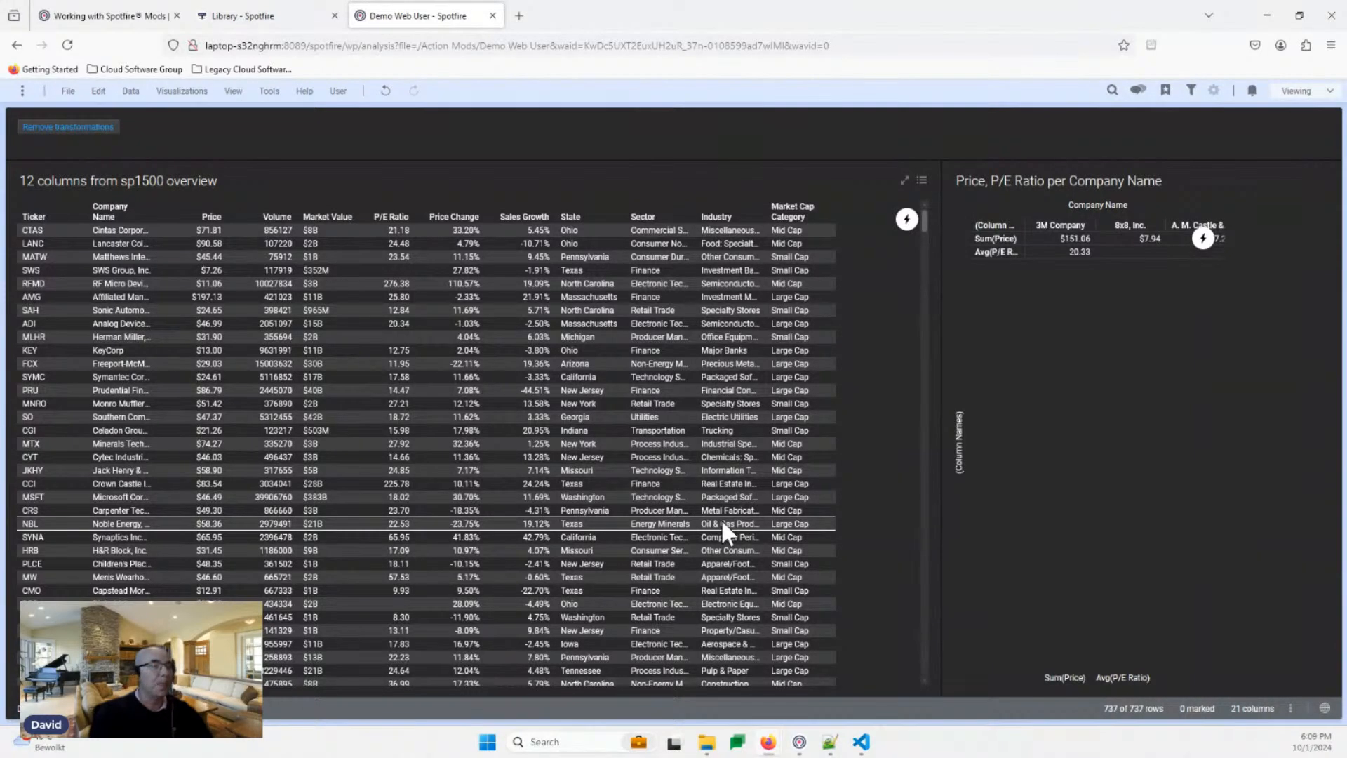
- Run the 12 columns table's Replace empty values of a column action on sp1500 overview, with columnName P/E Ratio and value 0
click(906, 220)
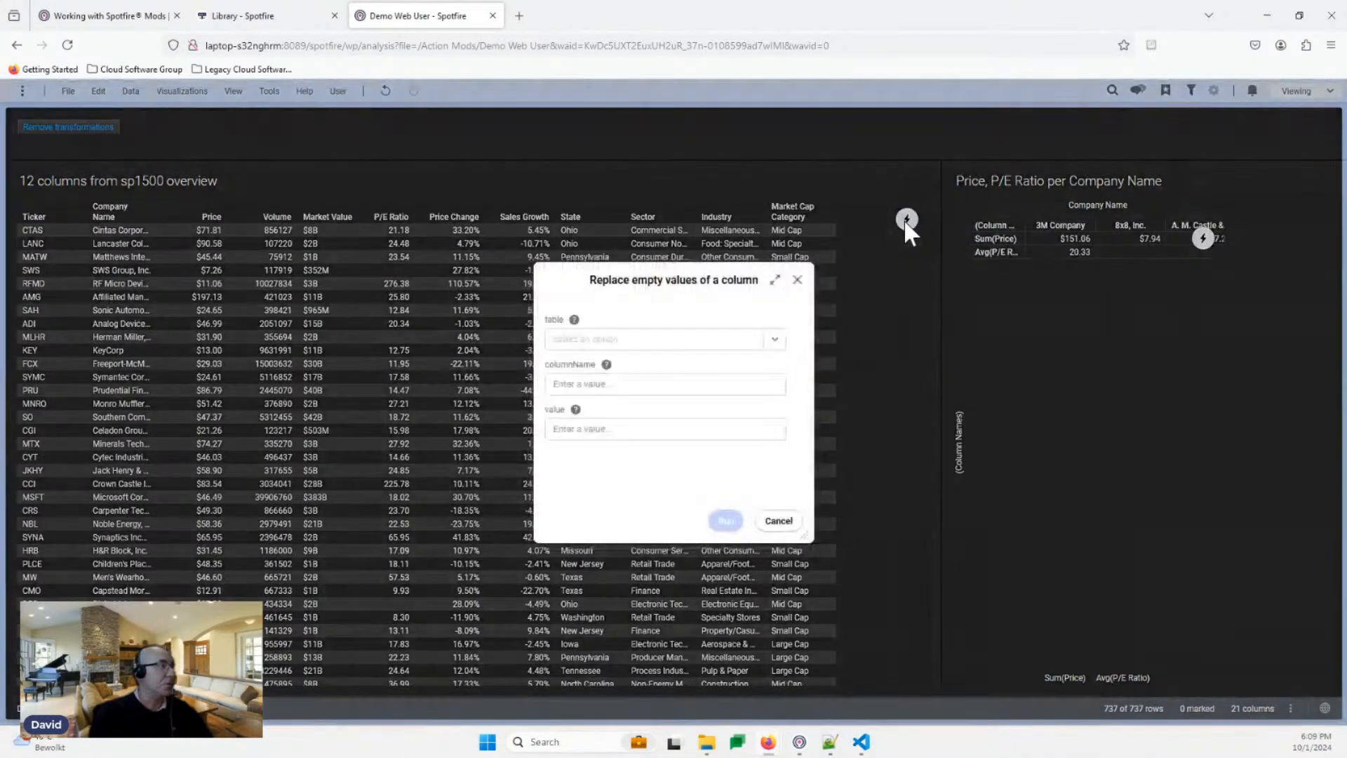
click(724, 339)
click(655, 368)
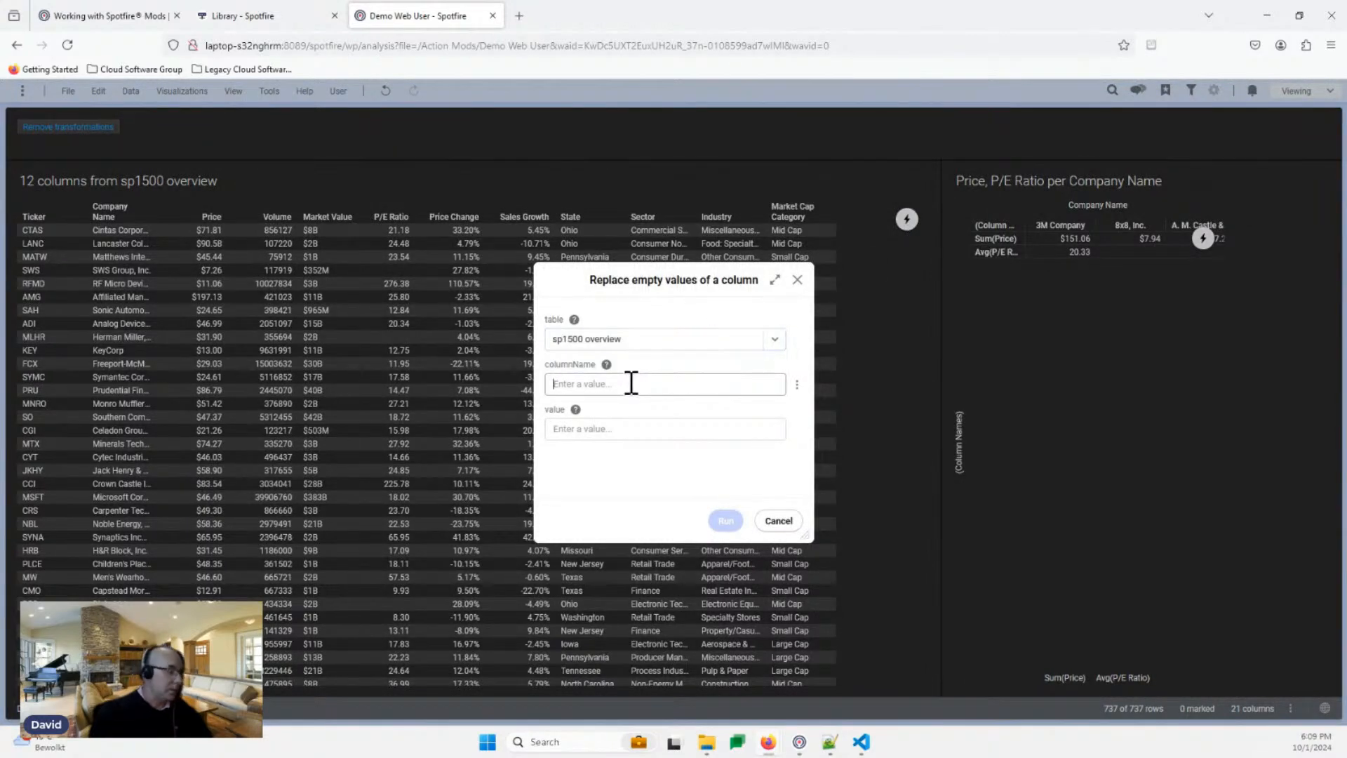
click(631, 383)
text(P/)
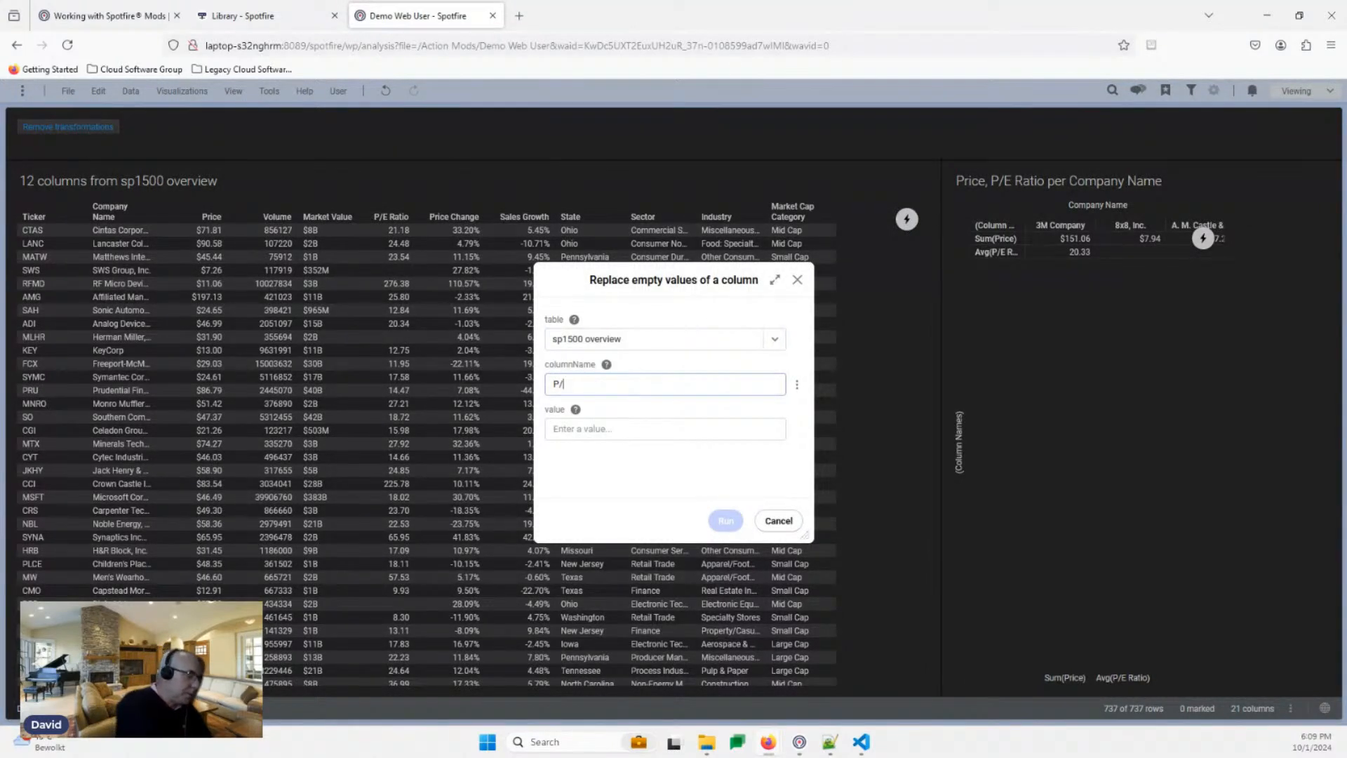
text(E Ratio)
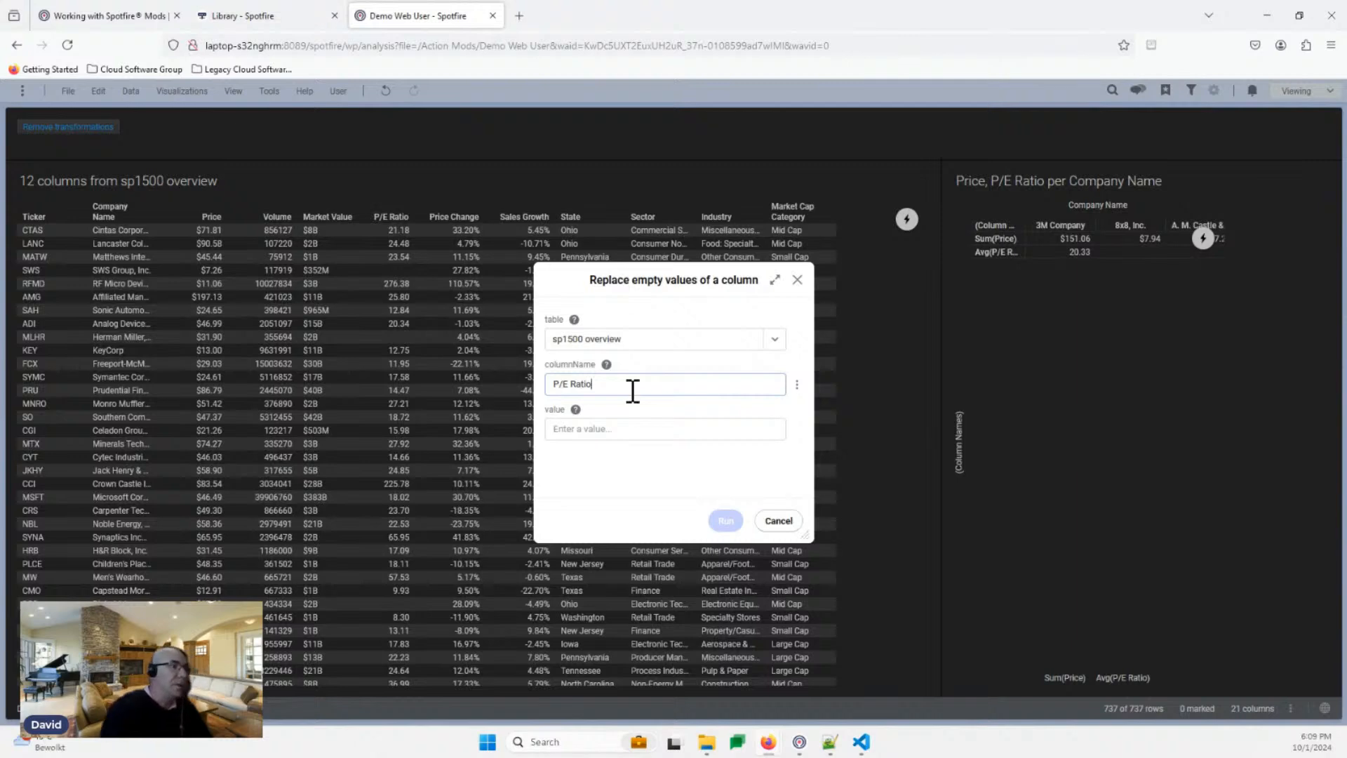
click(650, 423)
text(0)
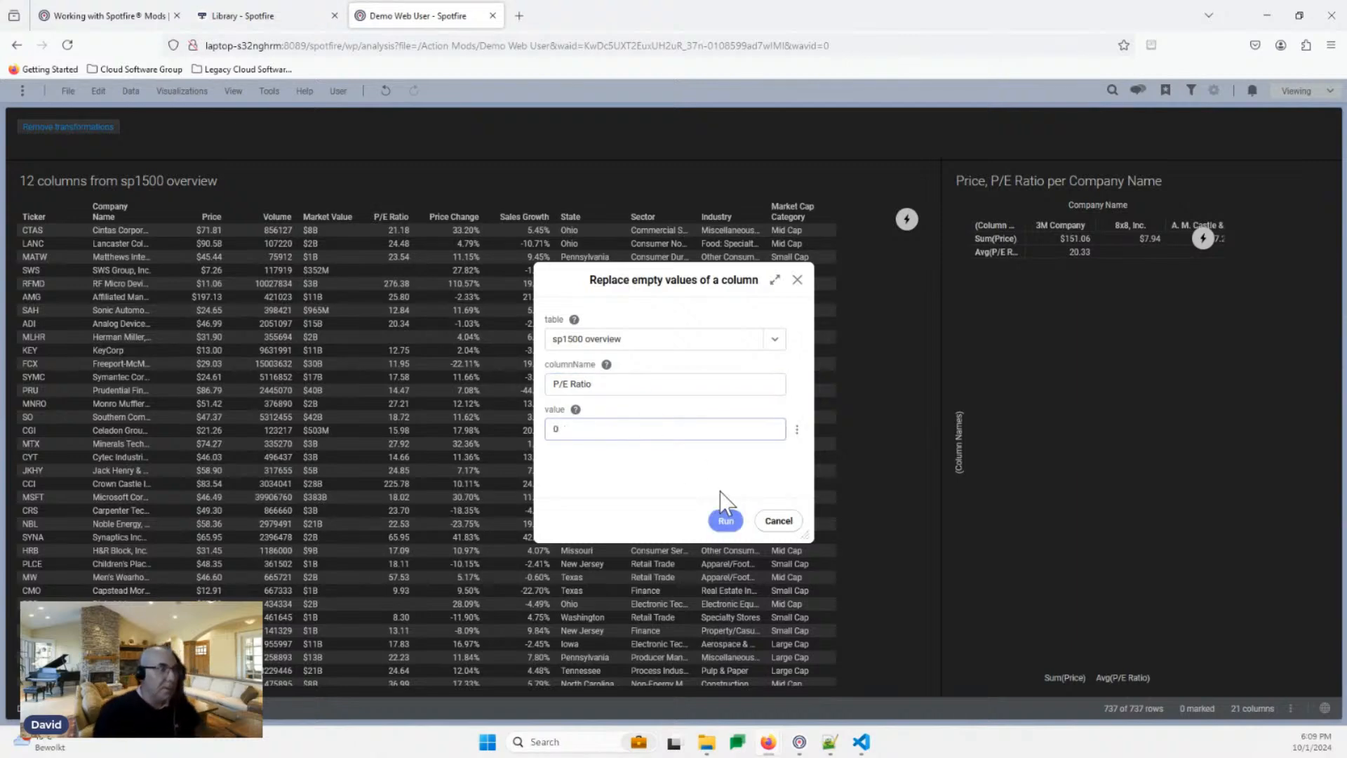
click(726, 520)
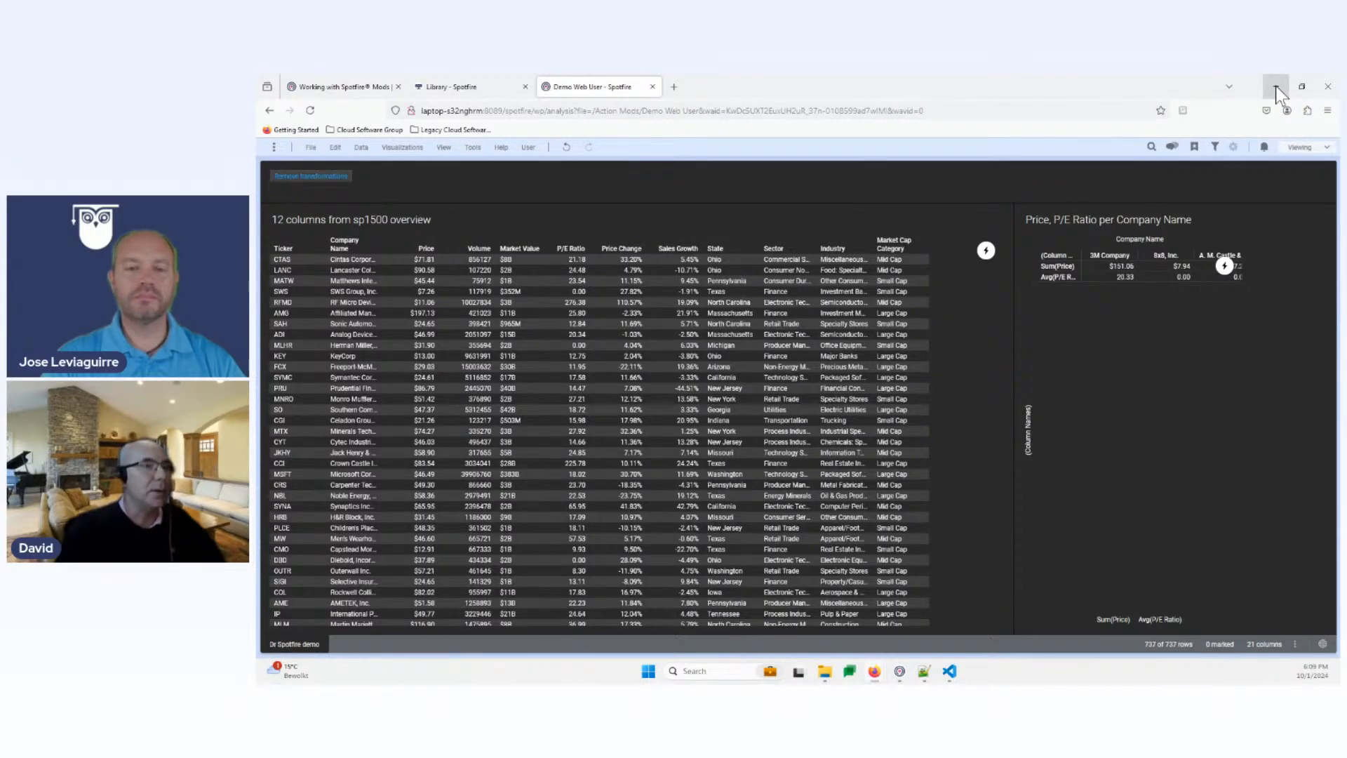
- Minimize the open windows covering the presentation and advance to the slide How can I create a Spotfire Action mod
click(1276, 86)
click(1275, 86)
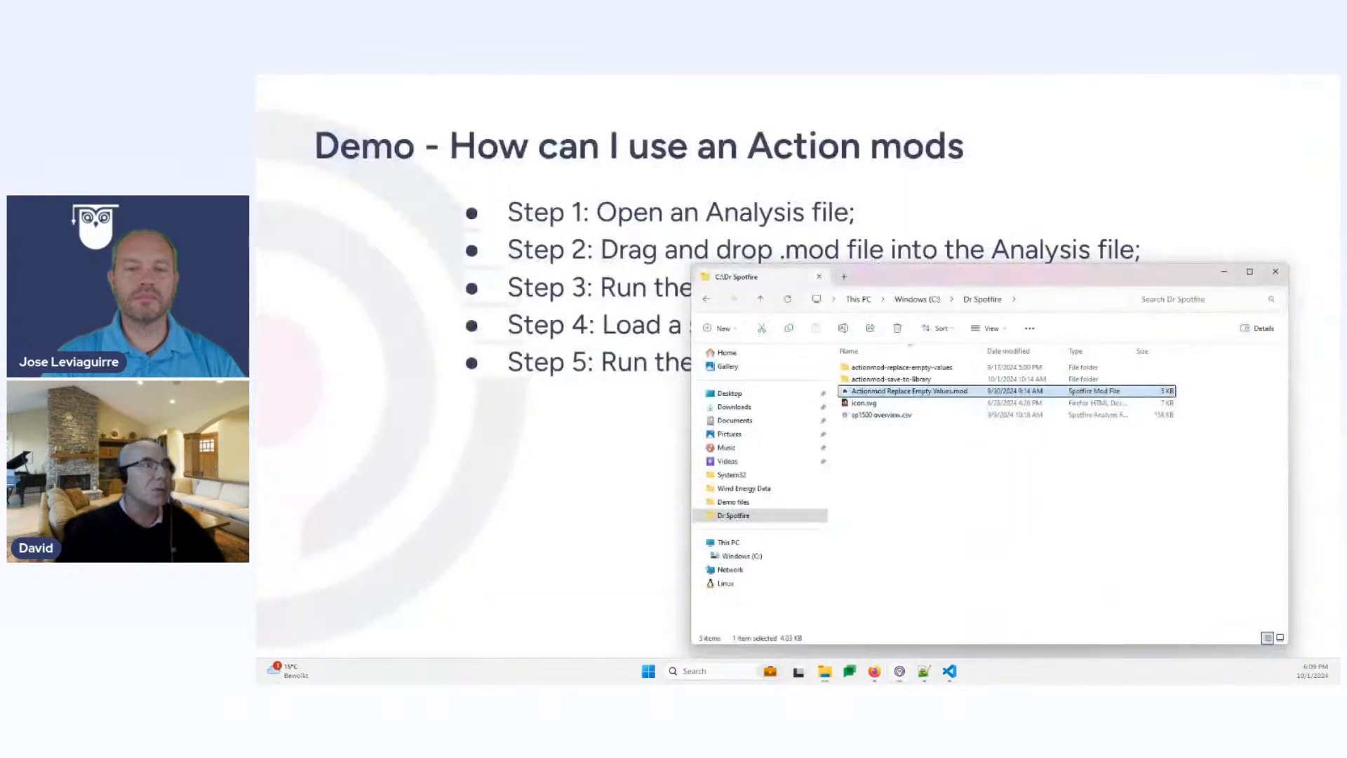
click(1225, 273)
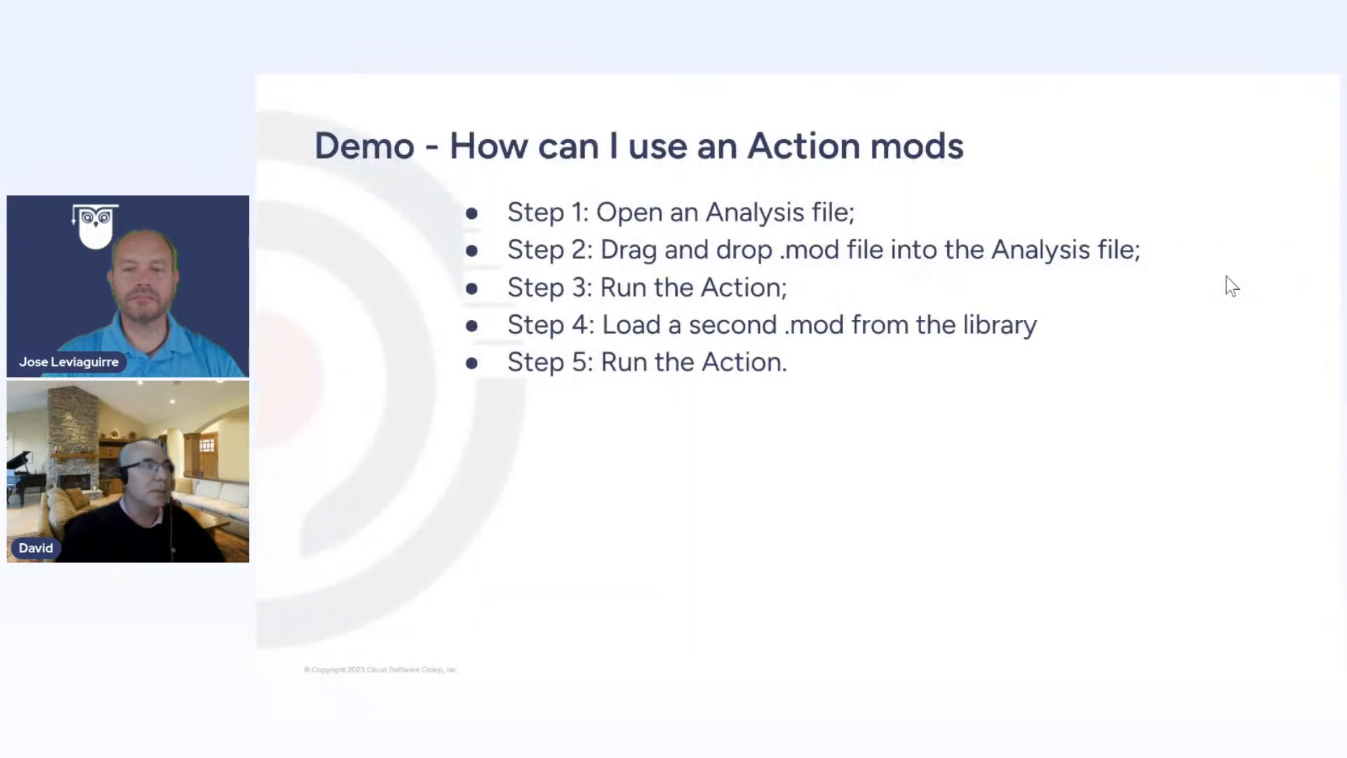
click(960, 509)
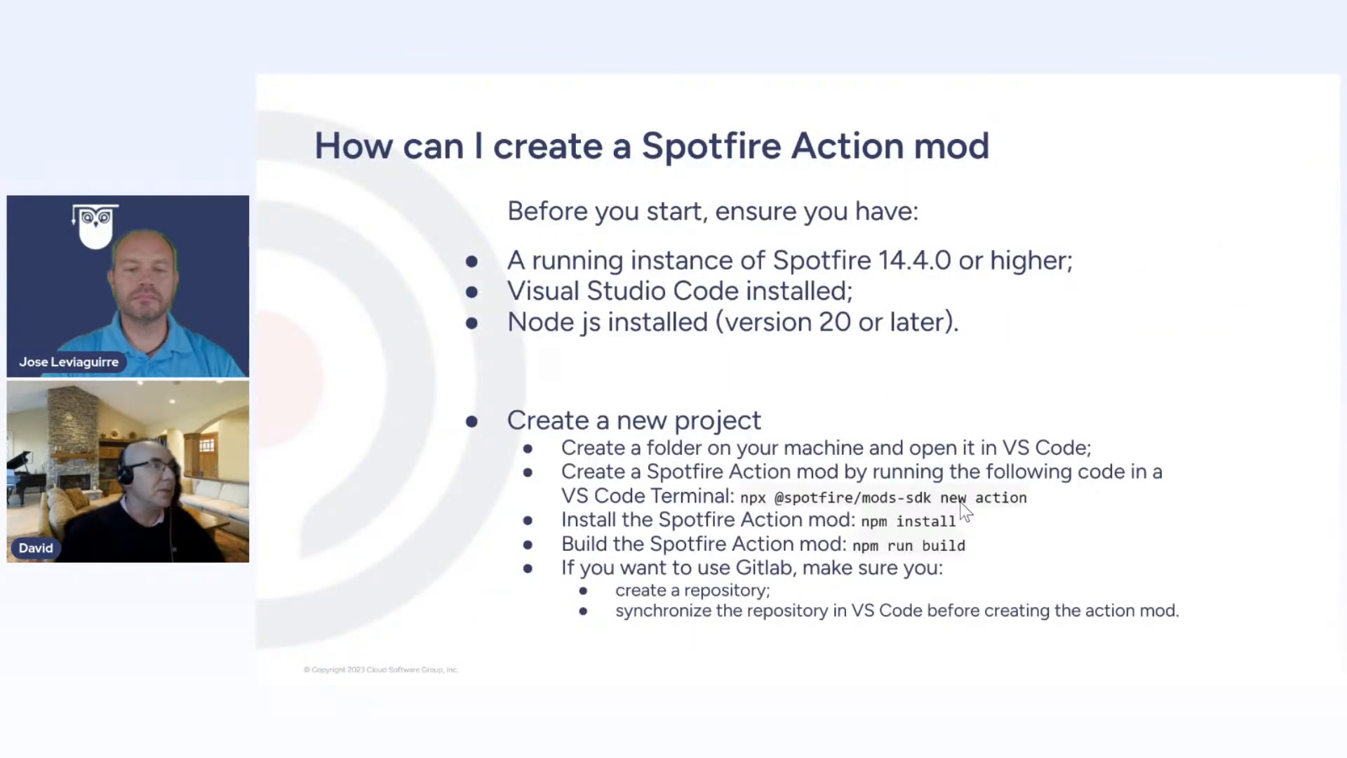